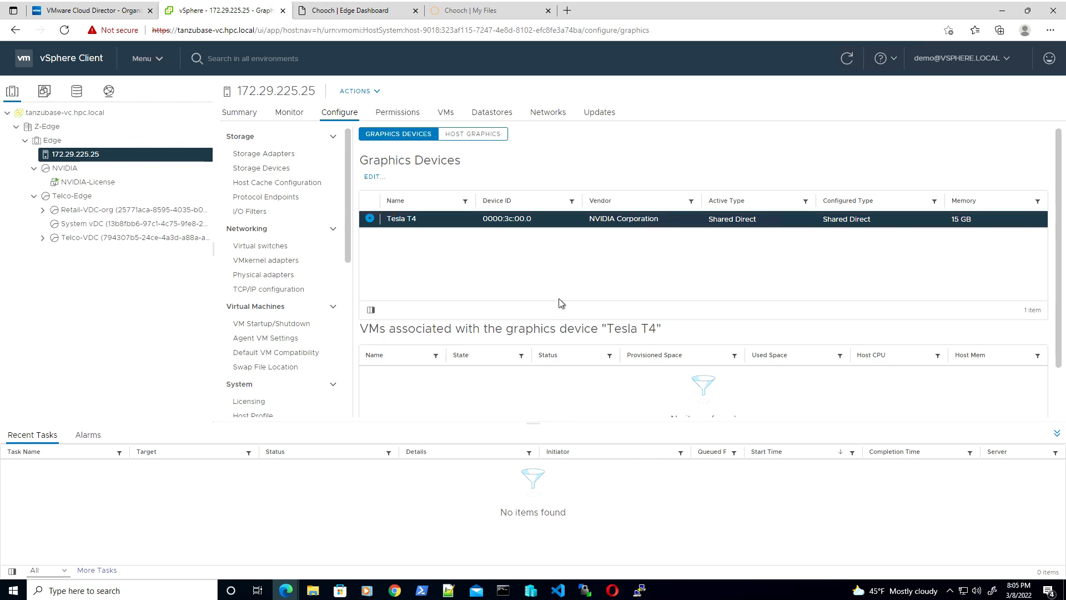
left_click(372, 177)
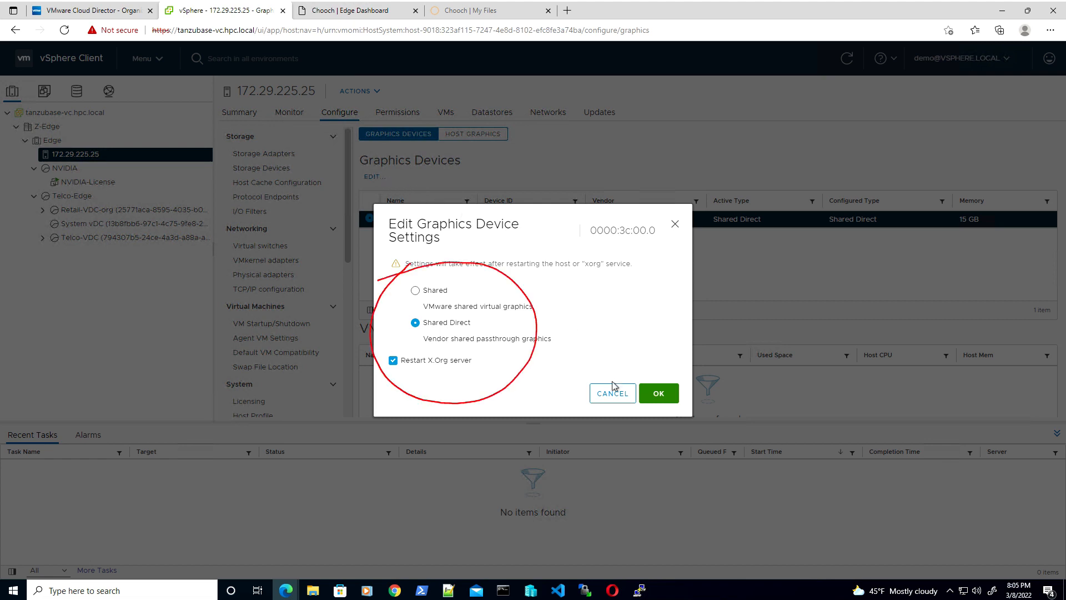
left_click(676, 225)
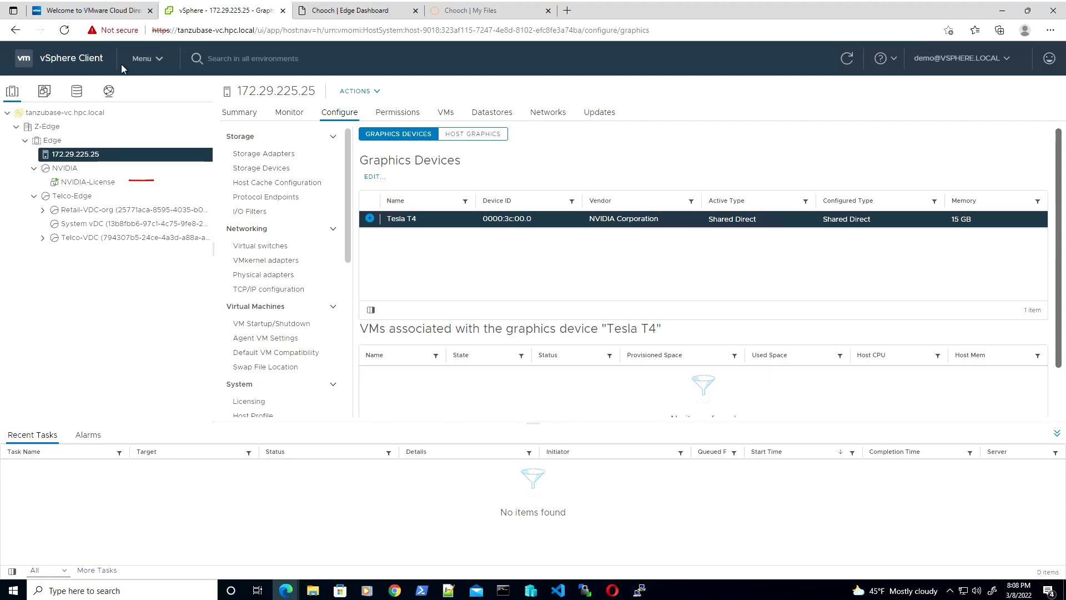
Sign in to the Cloud Director provider portal with the administrator password
left_click(91, 12)
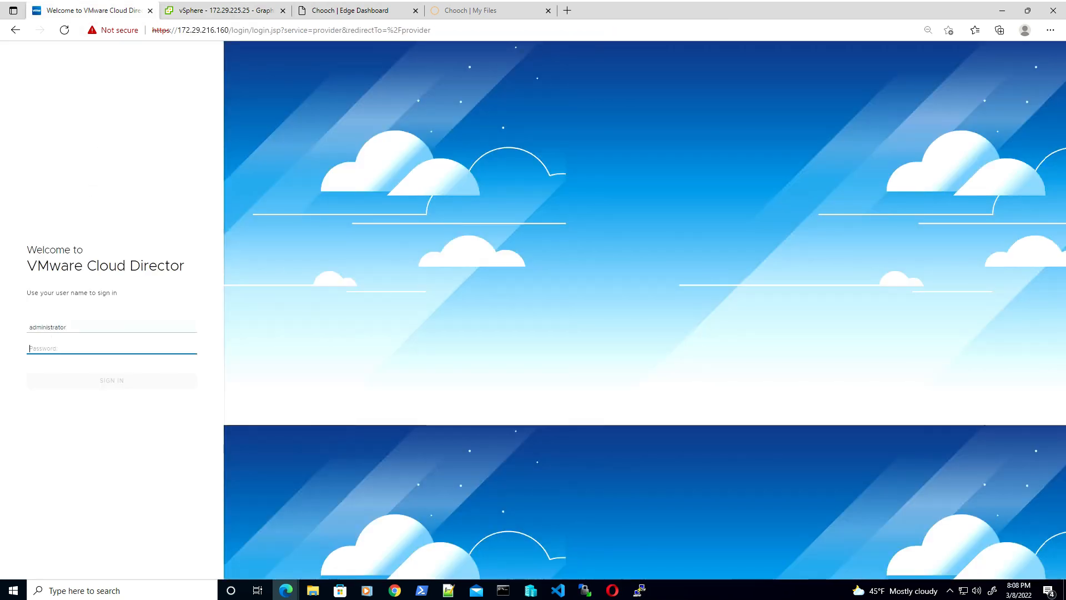
type("******")
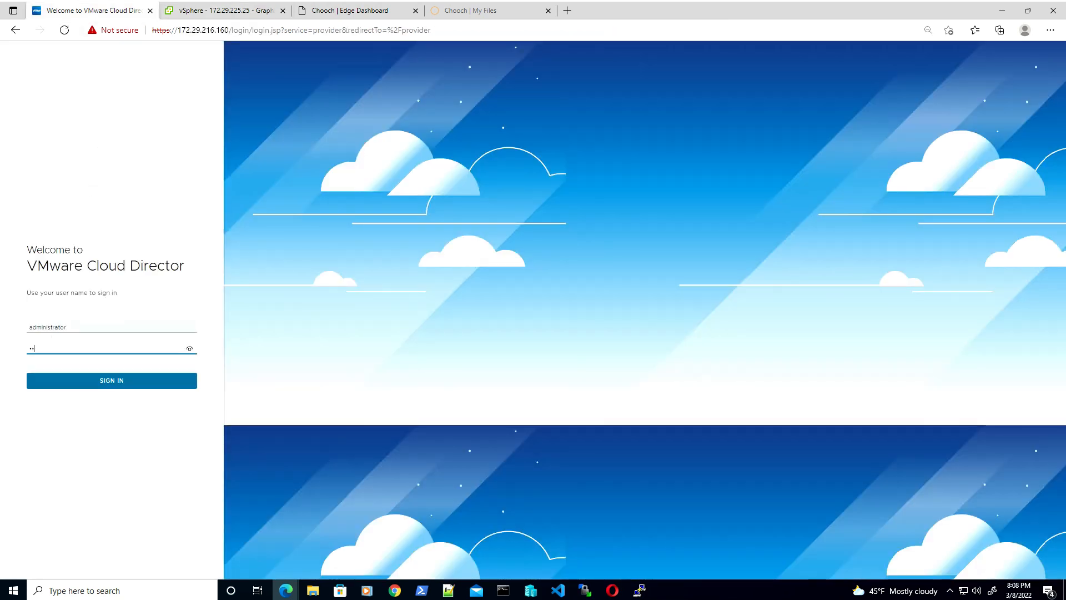
key("Return")
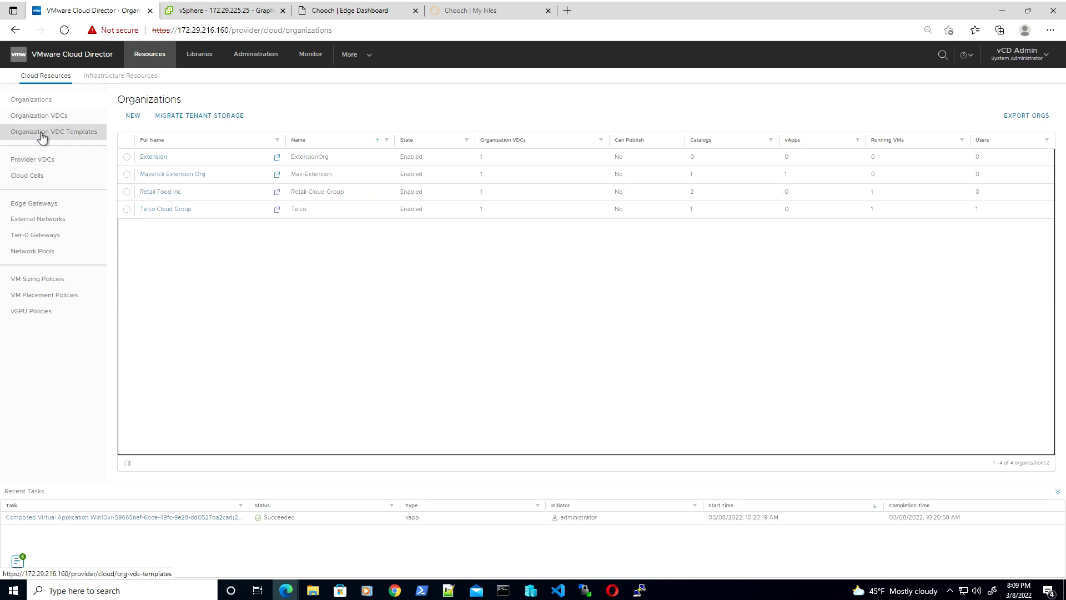
Go through Organization VDCs to the vGPU Policies page listing the T4-q8 policy
left_click(41, 118)
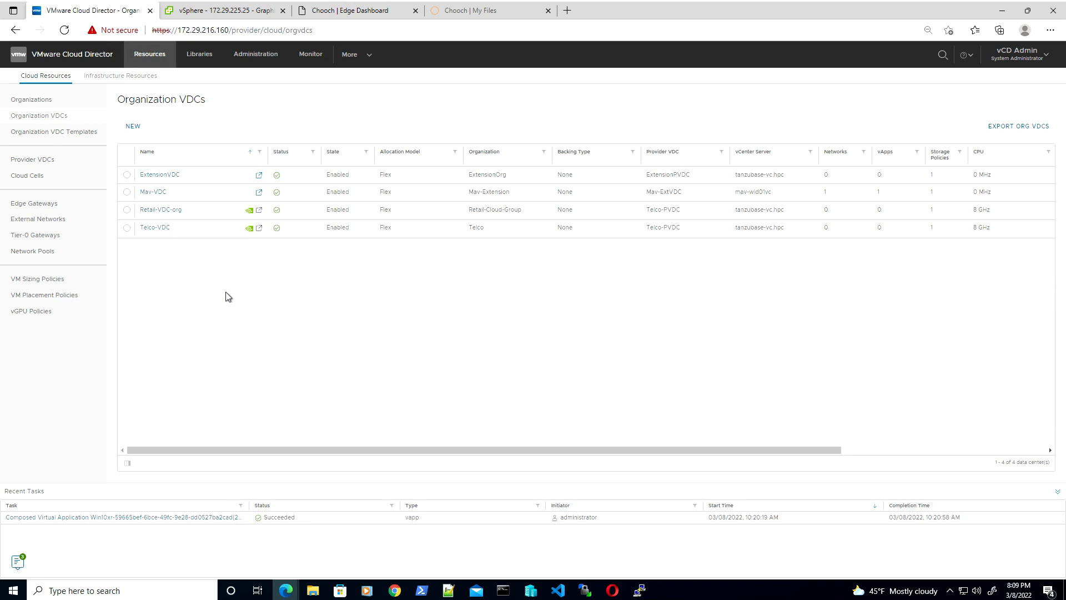
left_click(37, 318)
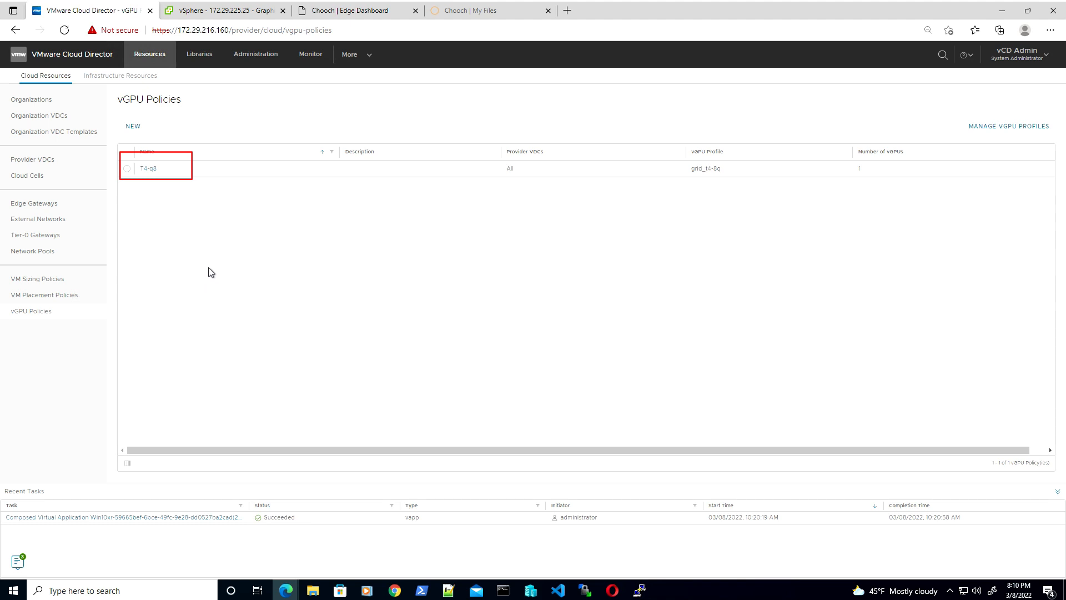
Start a new vGPU policy named GPU-policy2 using the grid_t4-16q profile
left_click(134, 127)
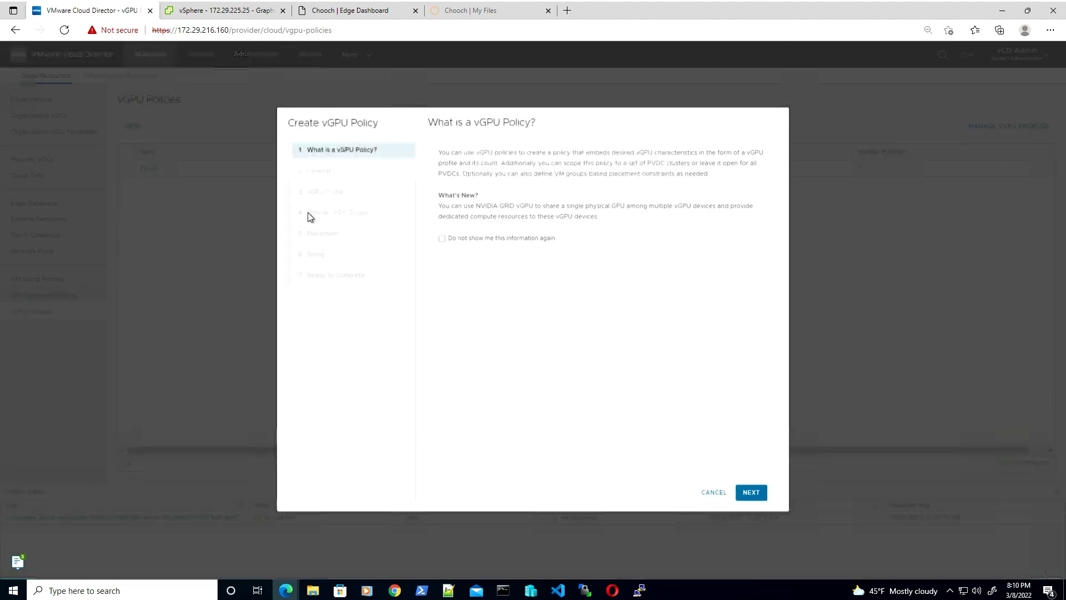
left_click(751, 493)
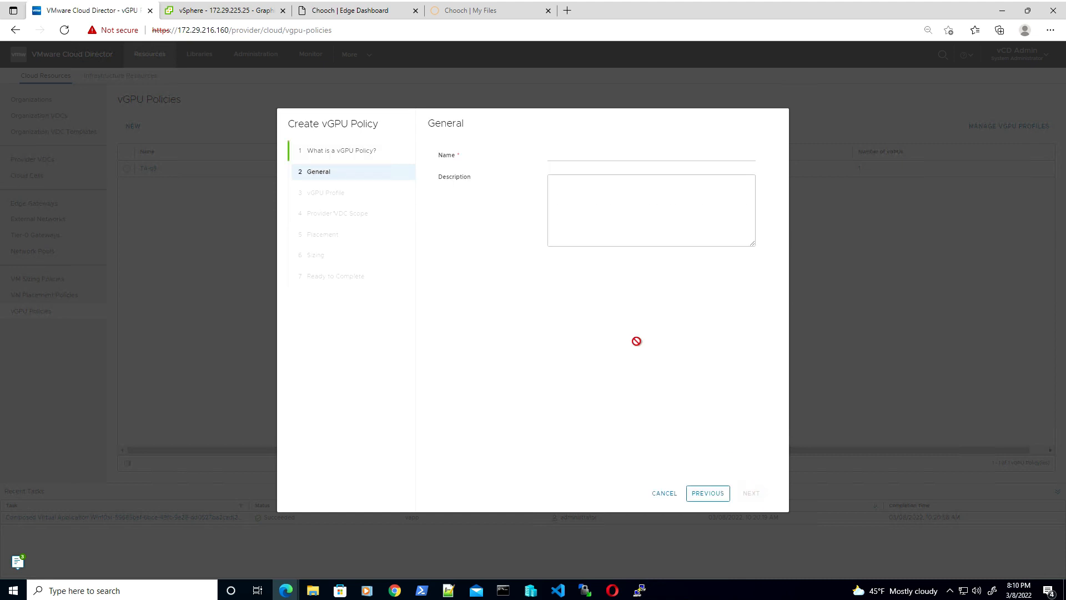
left_click(583, 156)
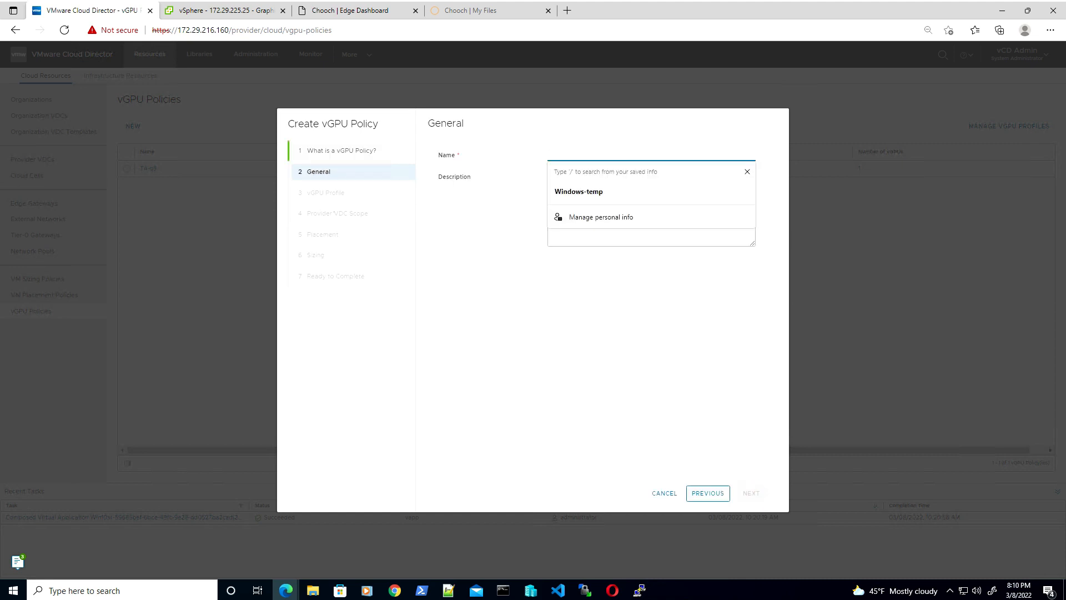
type("GPU-policy2")
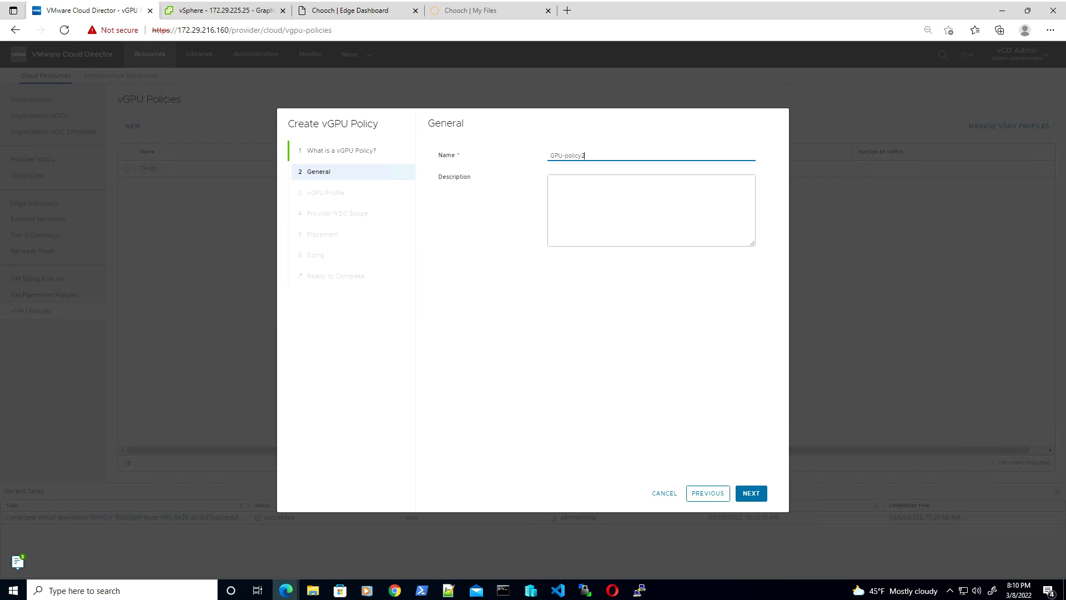
left_click(753, 496)
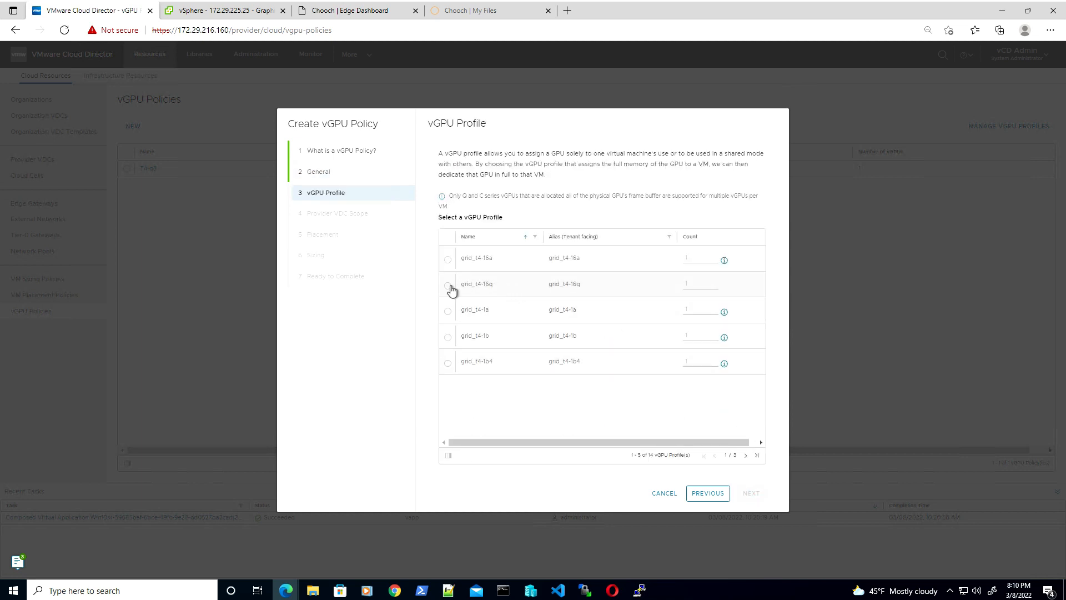
left_click(725, 262)
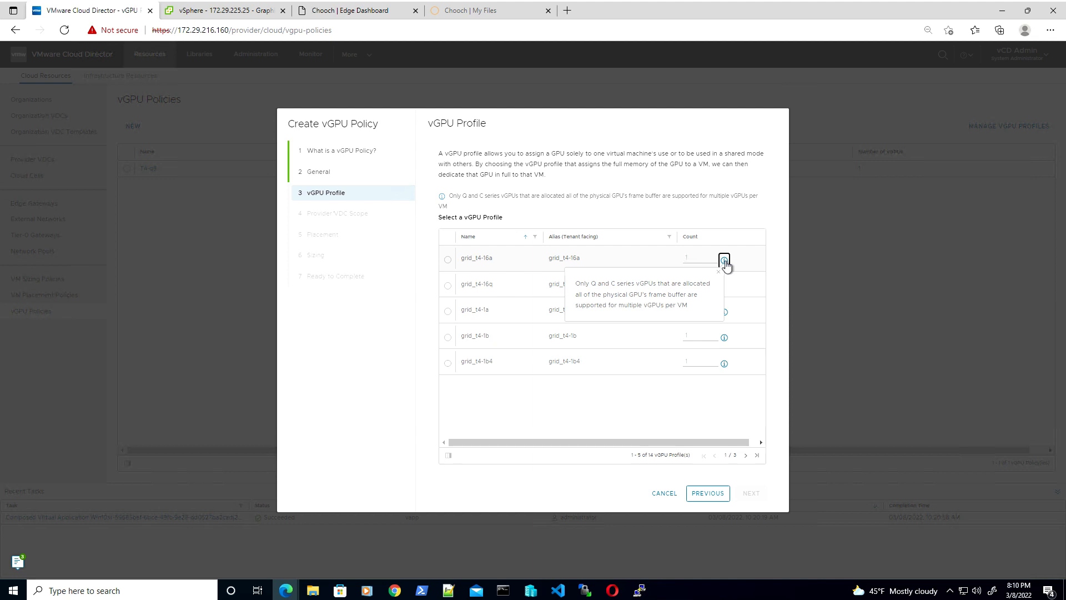
left_click(651, 388)
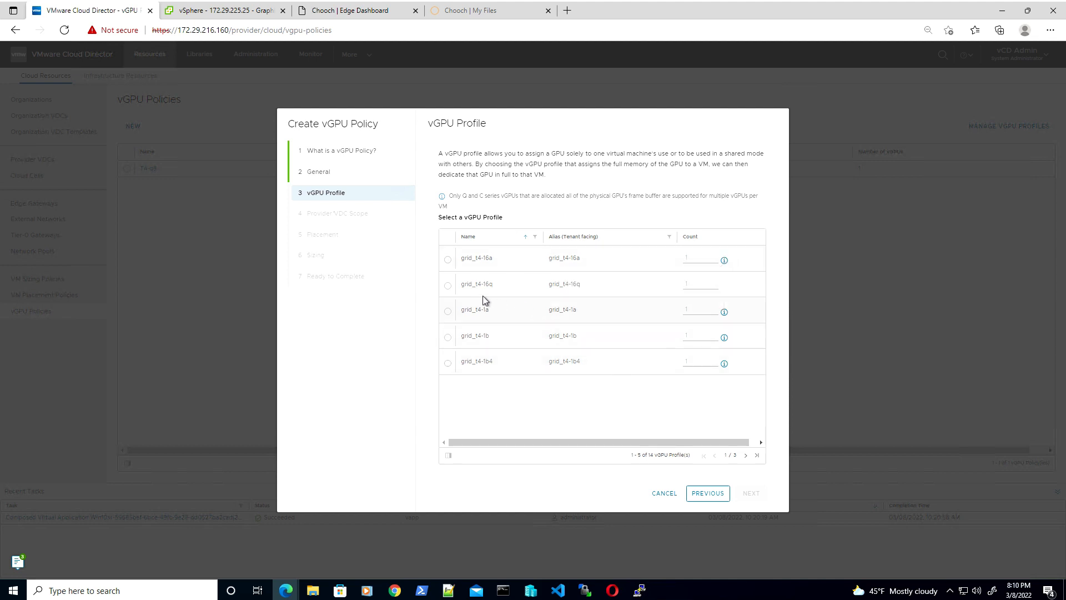
left_click(448, 286)
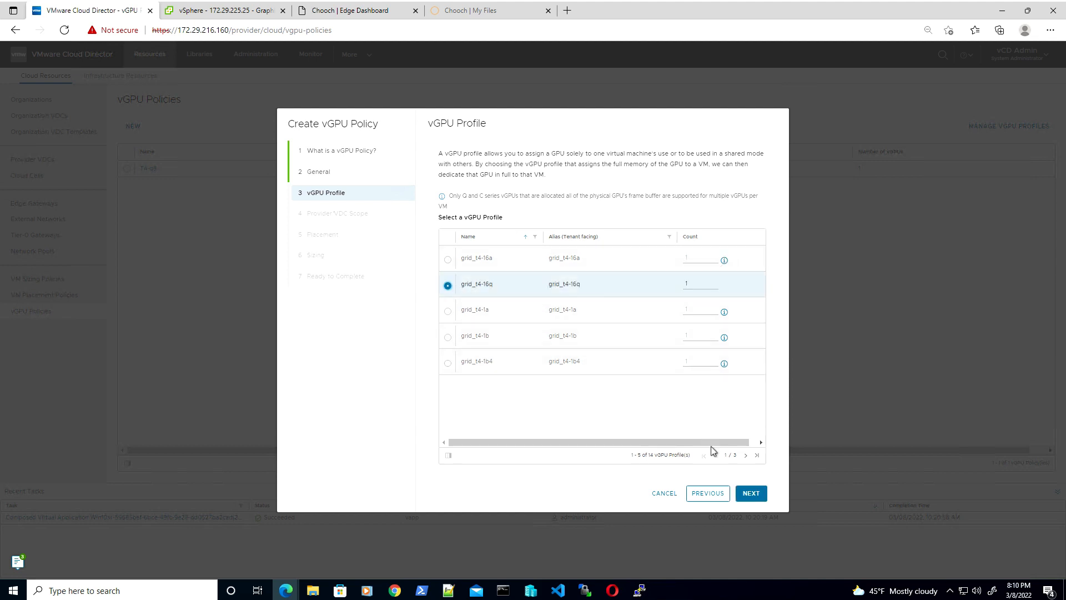
left_click(749, 494)
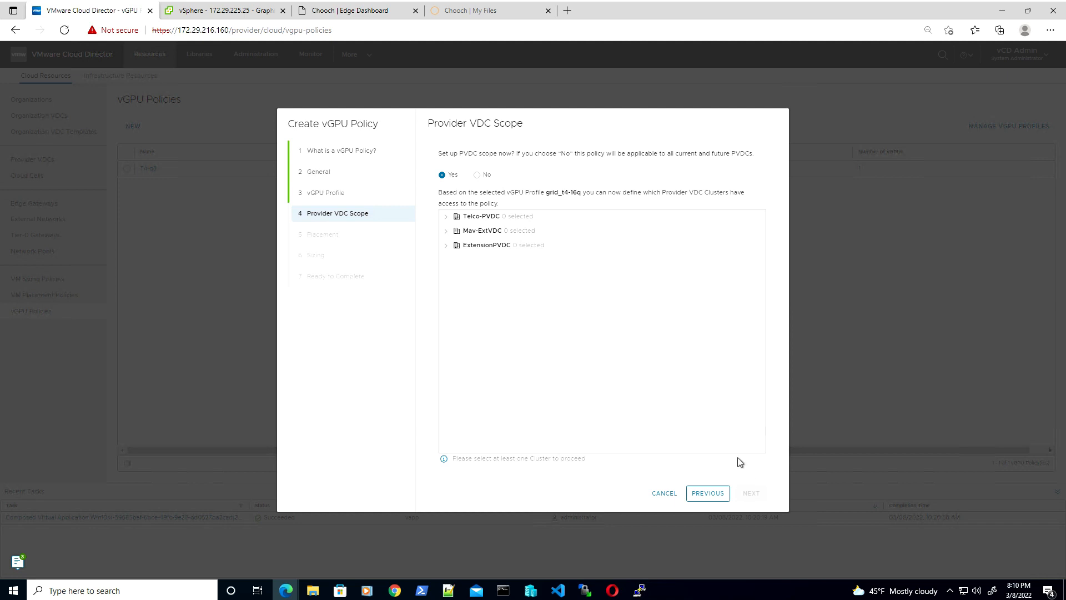
Scope it to Telco-PVDC's Edge cluster, skip placement and sizing, and create the policy
left_click(446, 217)
left_click(446, 216)
left_click(446, 216)
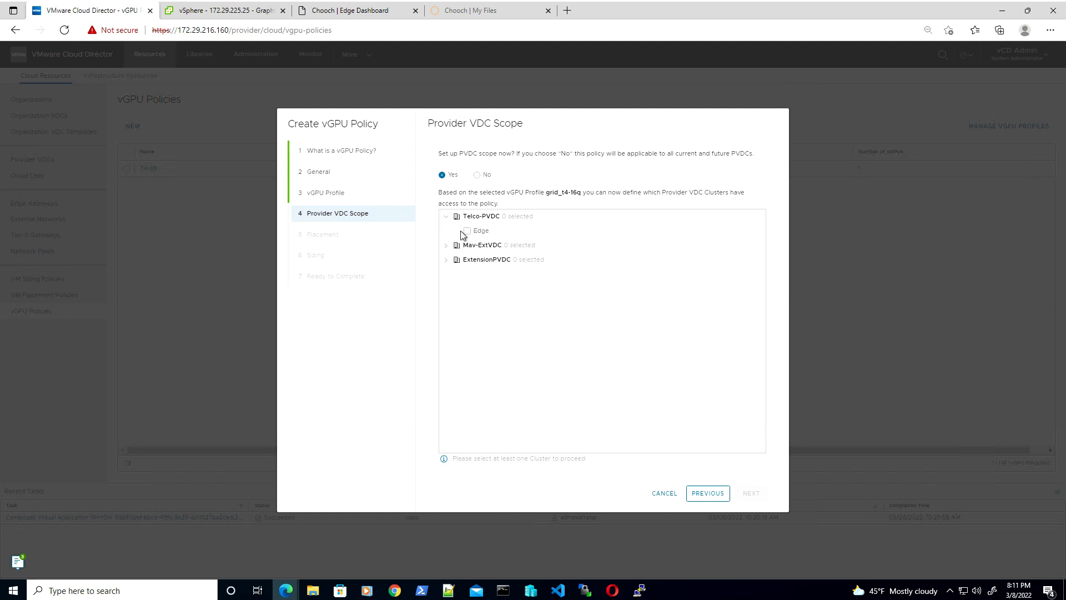
left_click(468, 233)
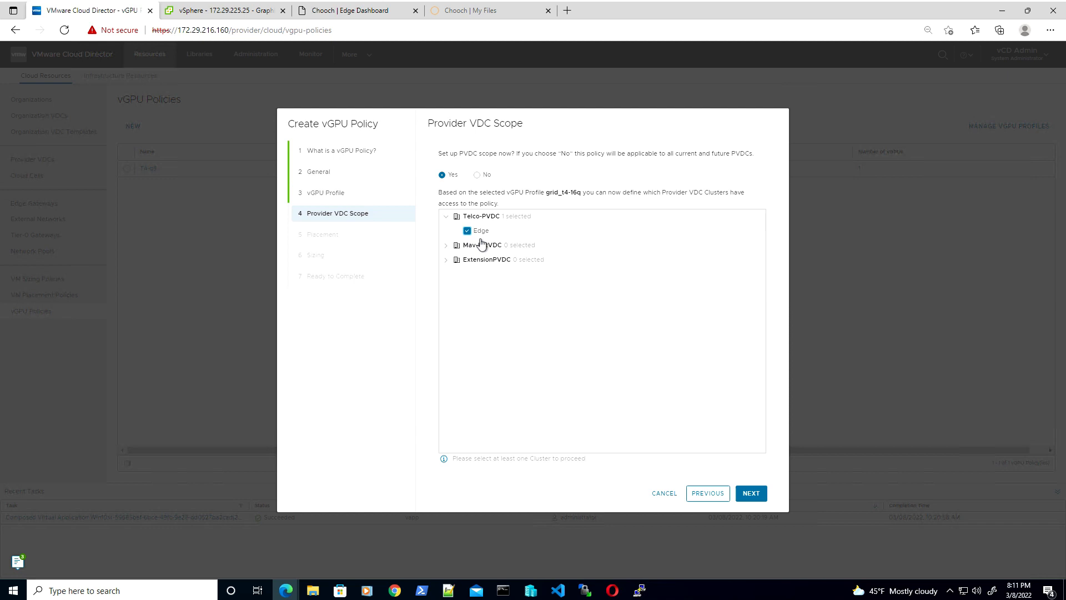
left_click(749, 494)
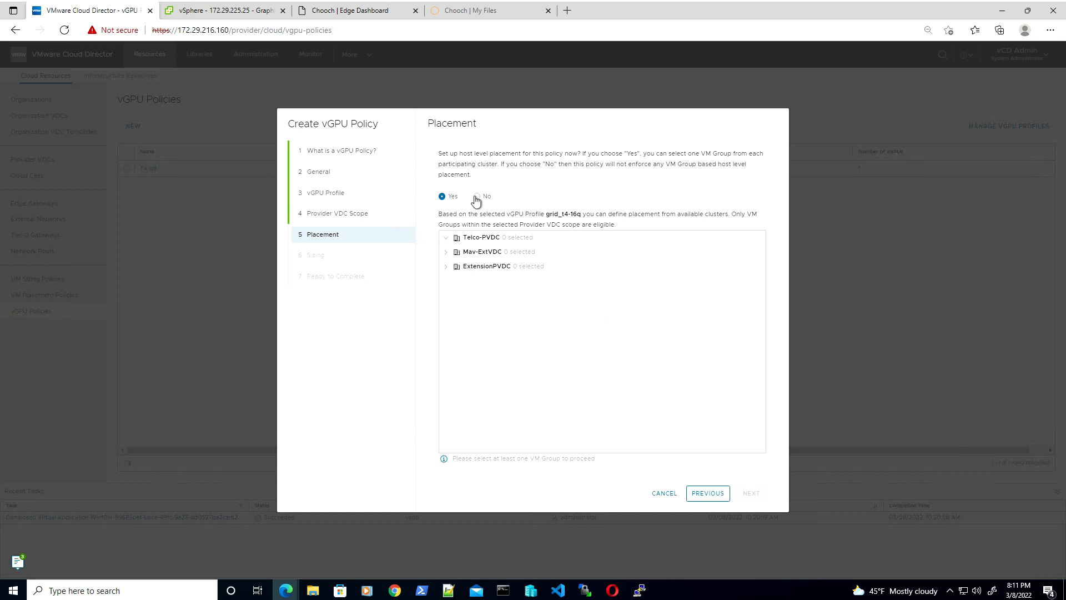
left_click(476, 197)
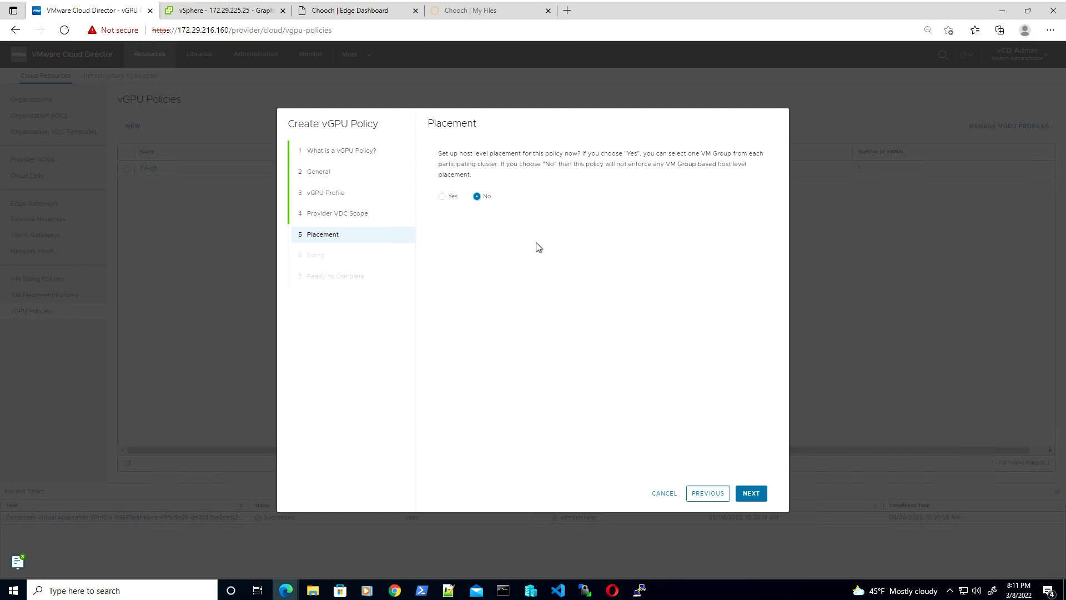
left_click(749, 495)
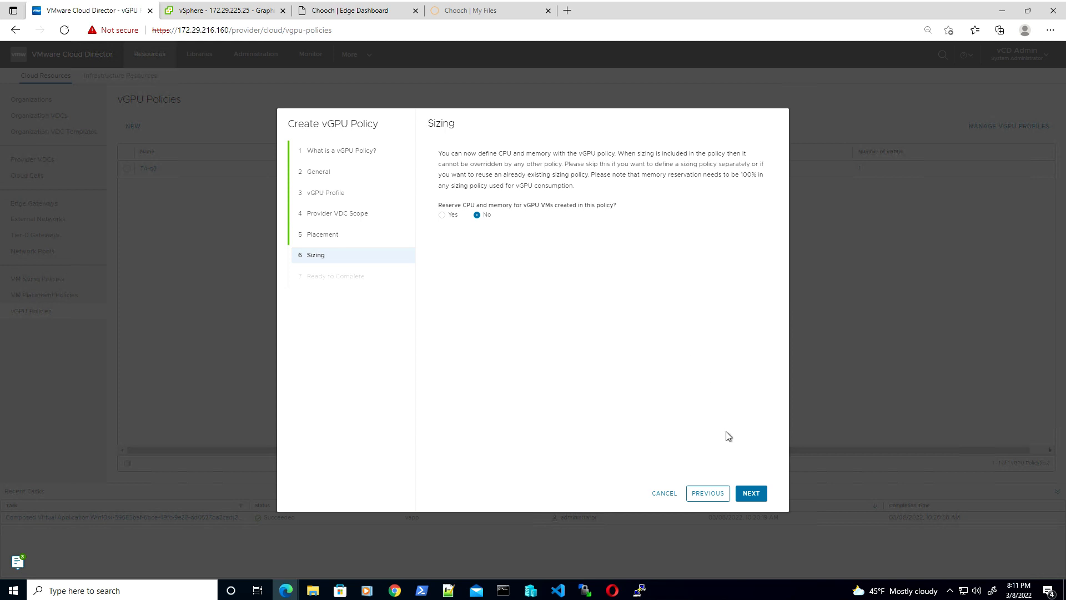
left_click(748, 494)
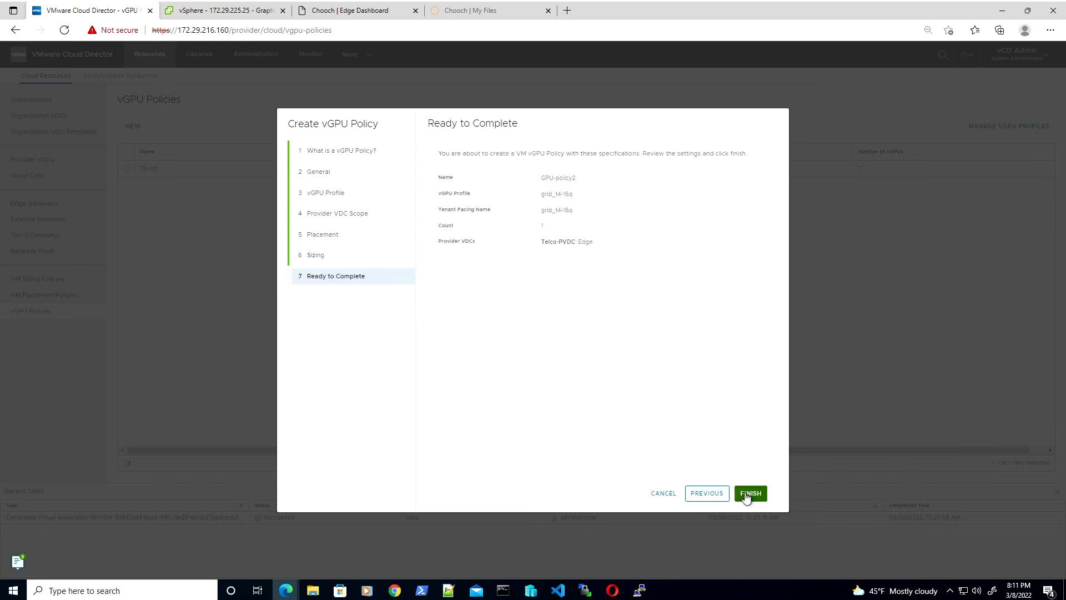
left_click(749, 494)
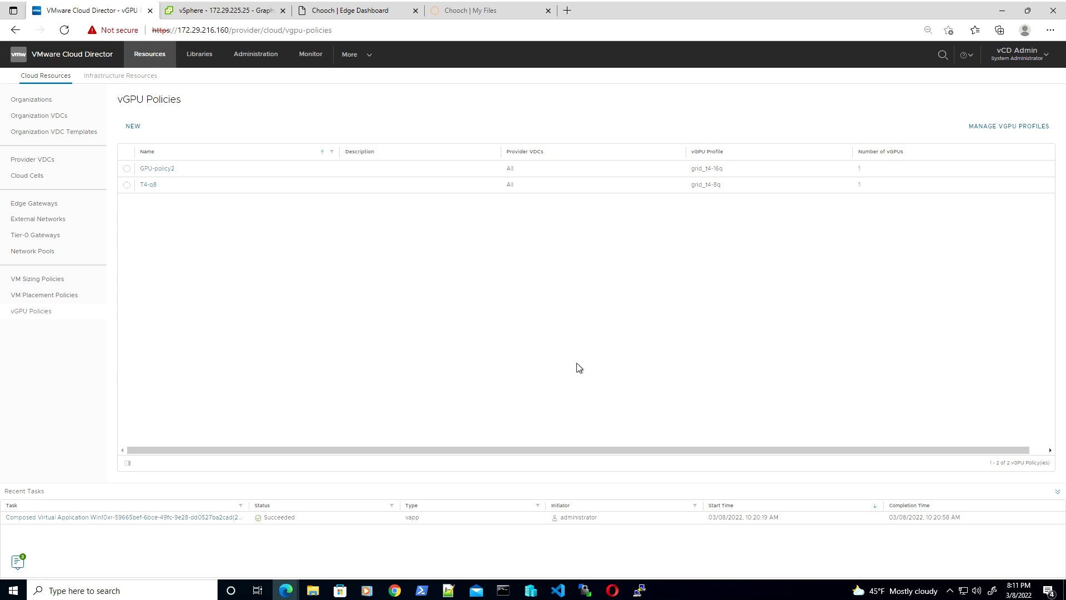
Delete the GPU-policy2 vGPU policy and go to the vCenter Server Instances page
left_click(125, 169)
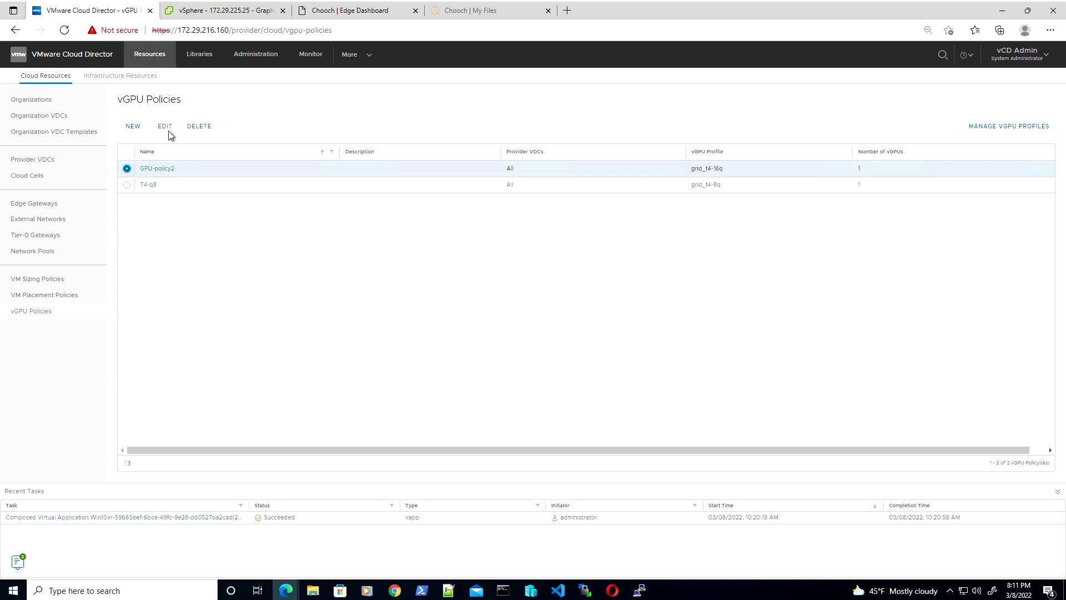
left_click(192, 126)
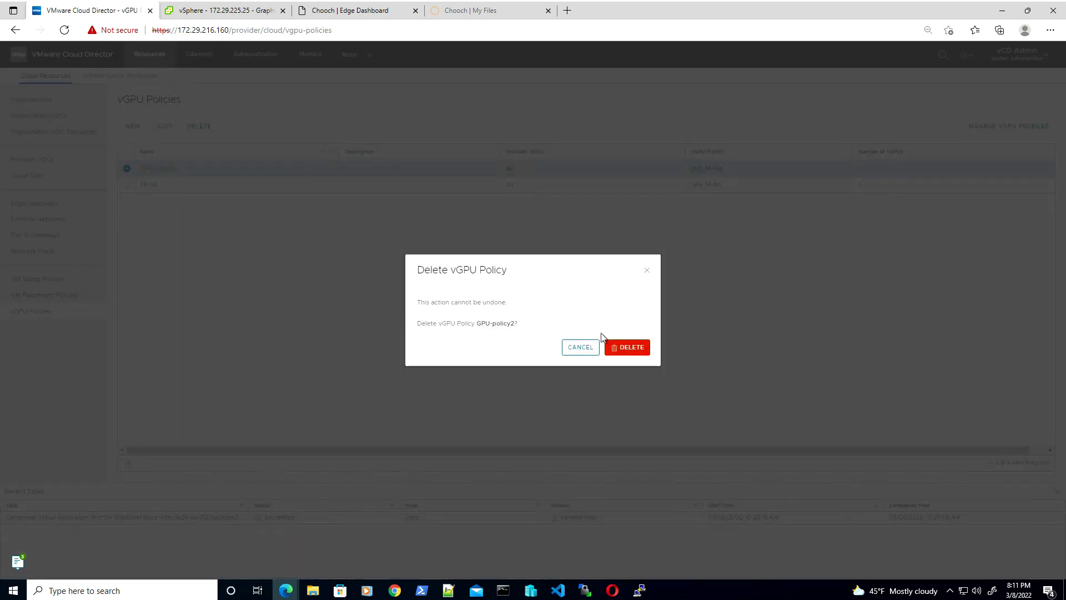
left_click(625, 349)
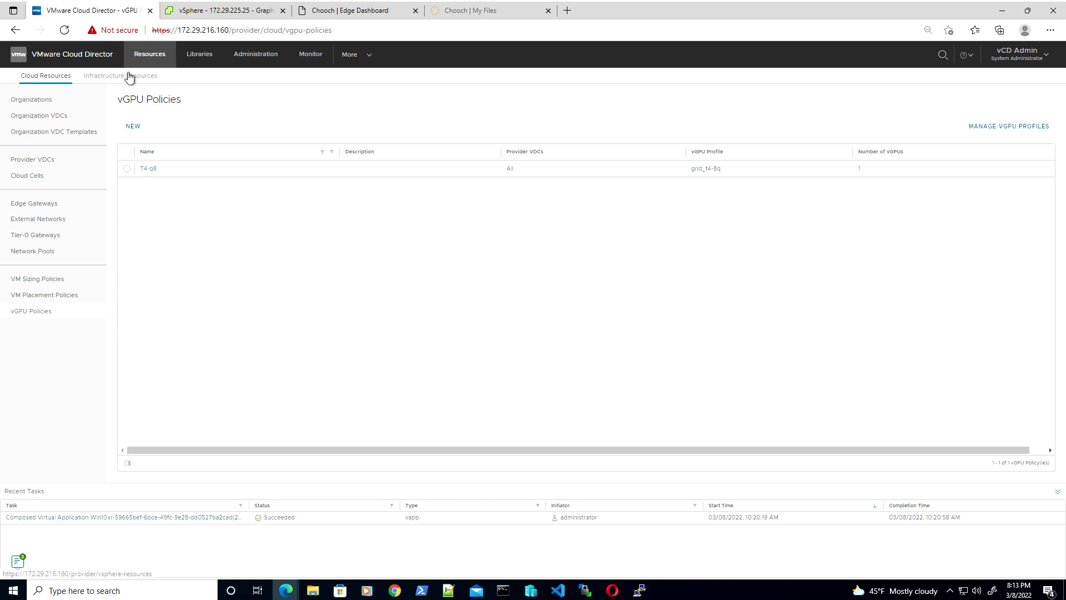
left_click(129, 76)
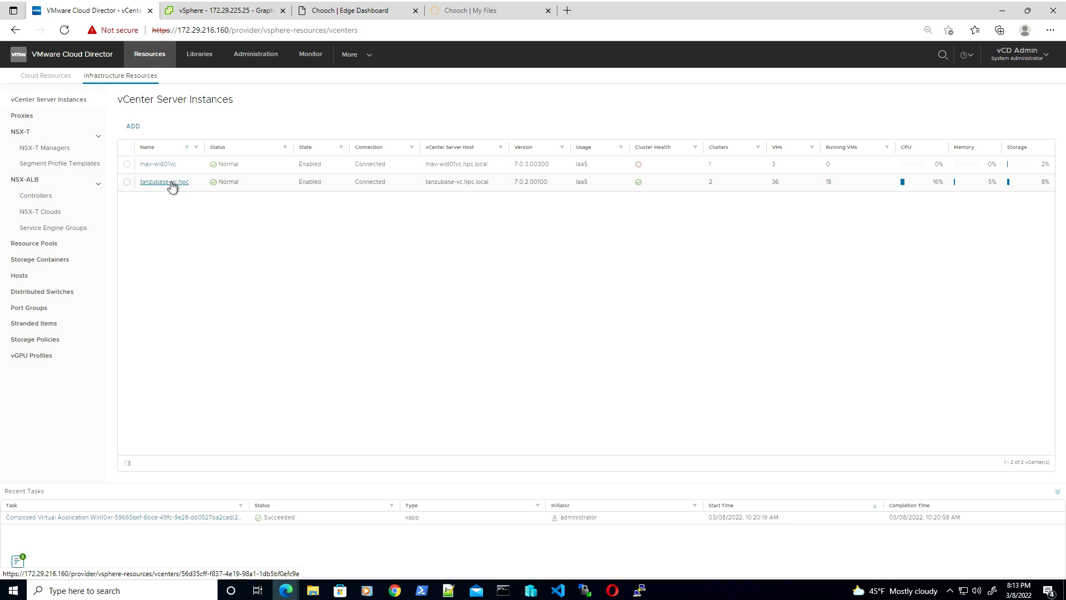
Look over the Provider VDCs, then open Telco Cloud Group from the Organizations list
left_click(41, 78)
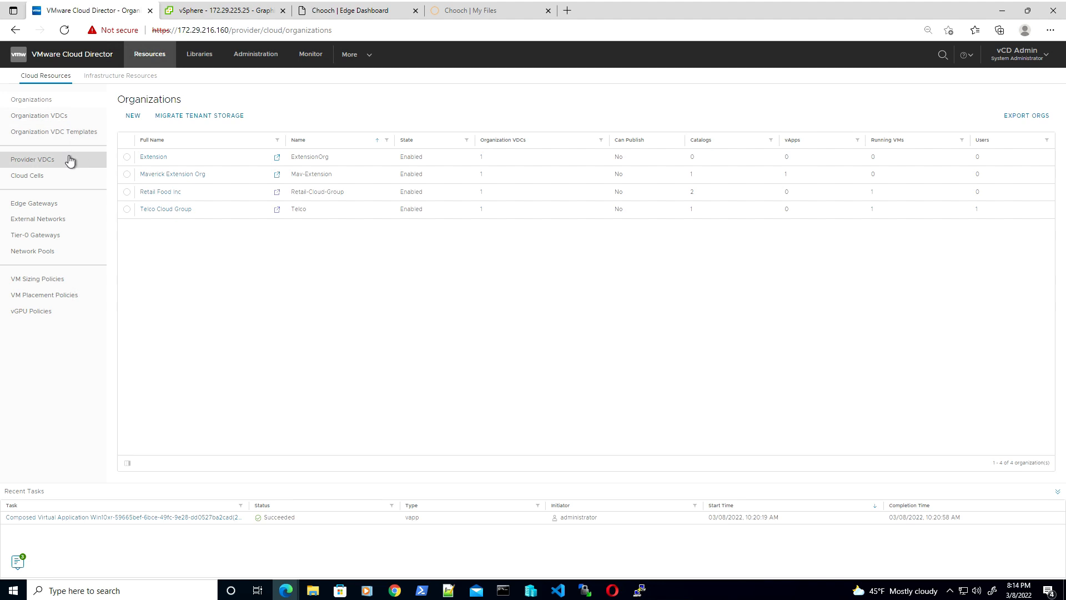
left_click(54, 163)
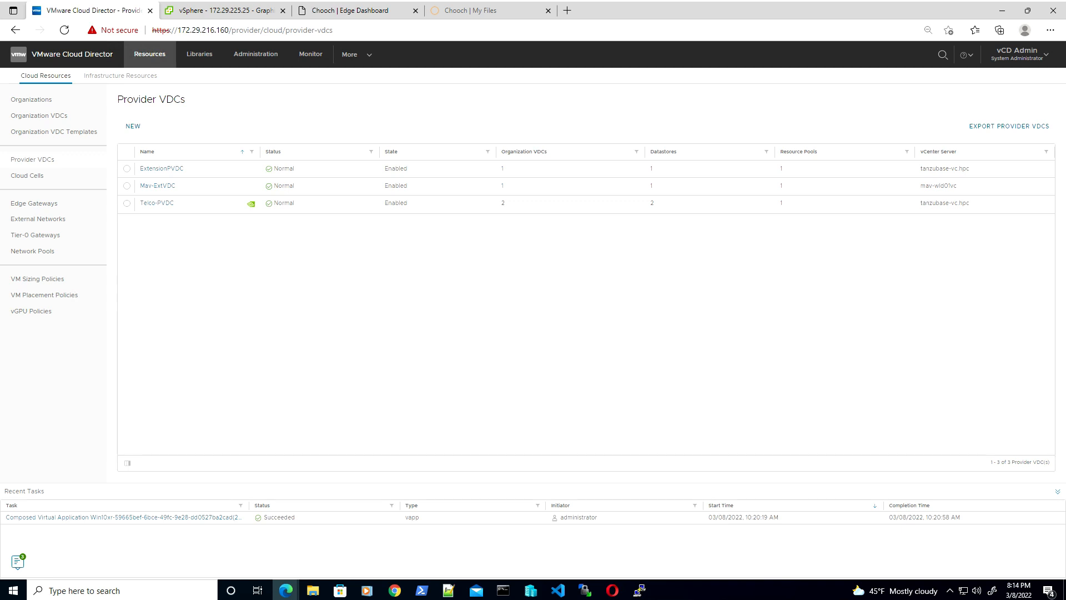
left_click(29, 99)
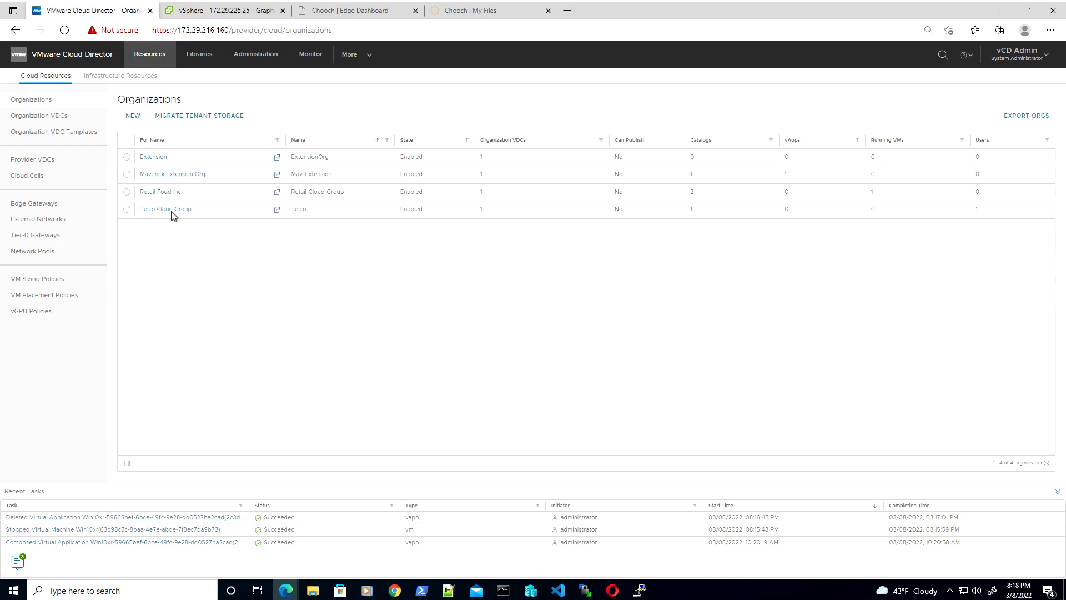
left_click(169, 209)
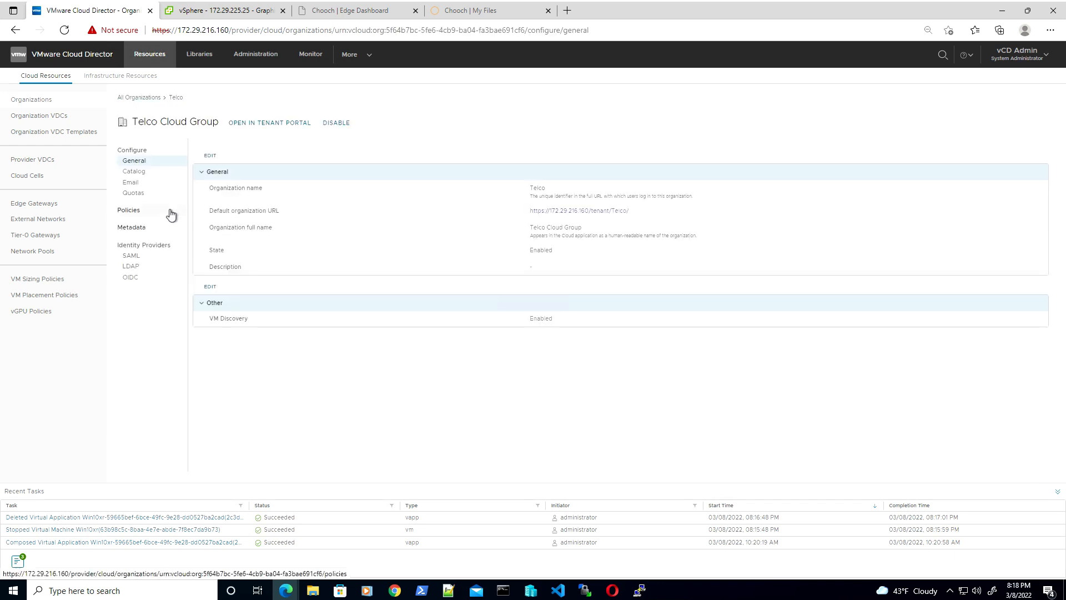
In the Telco tenant portal, review vApp templates, then begin a new VM in Telco-VDC
left_click(562, 214)
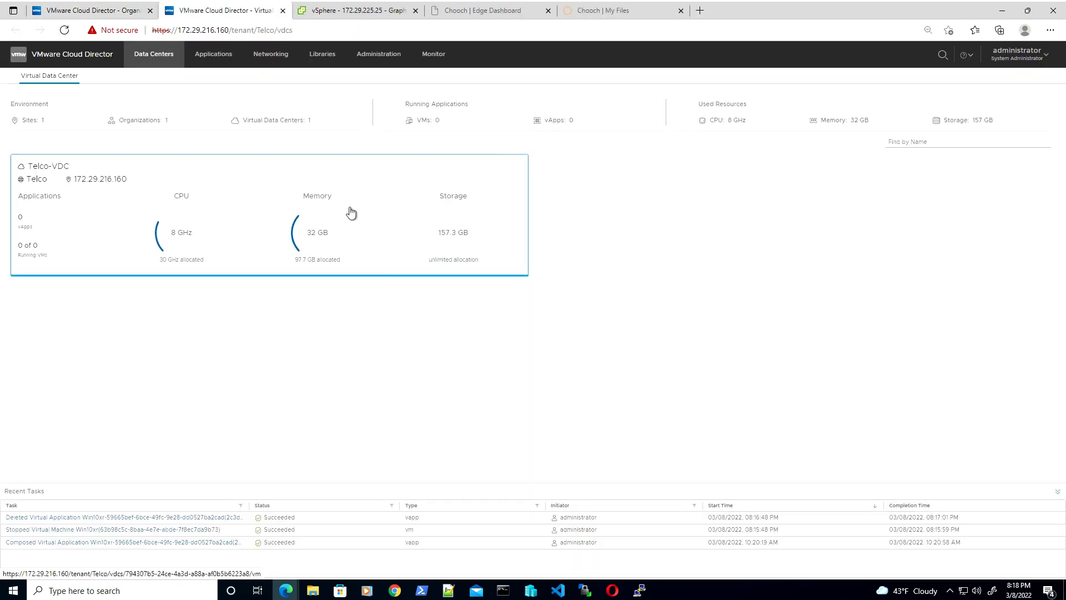
left_click(59, 167)
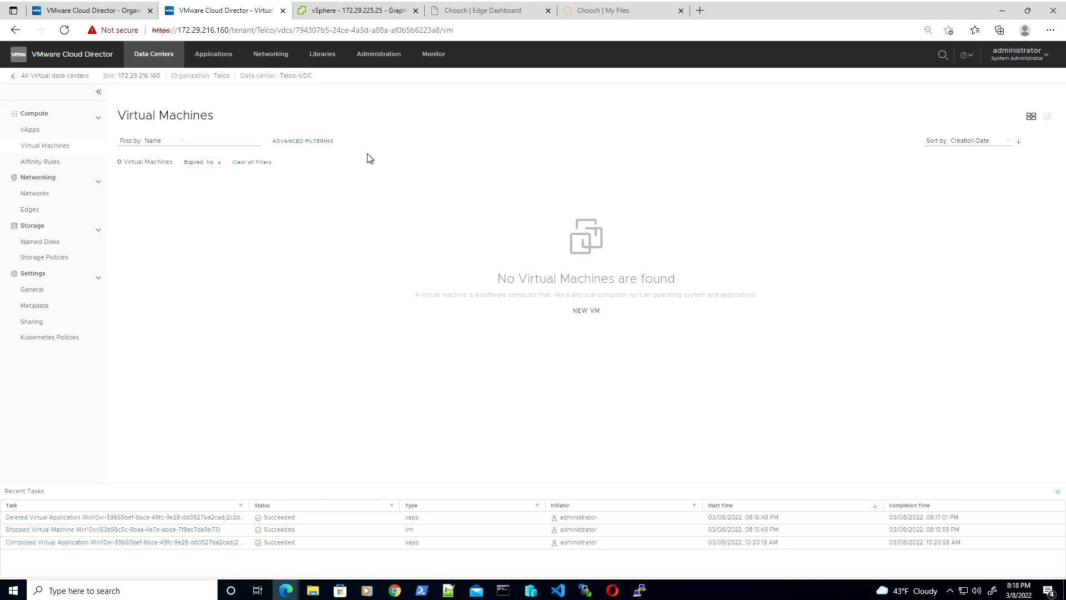
left_click(324, 55)
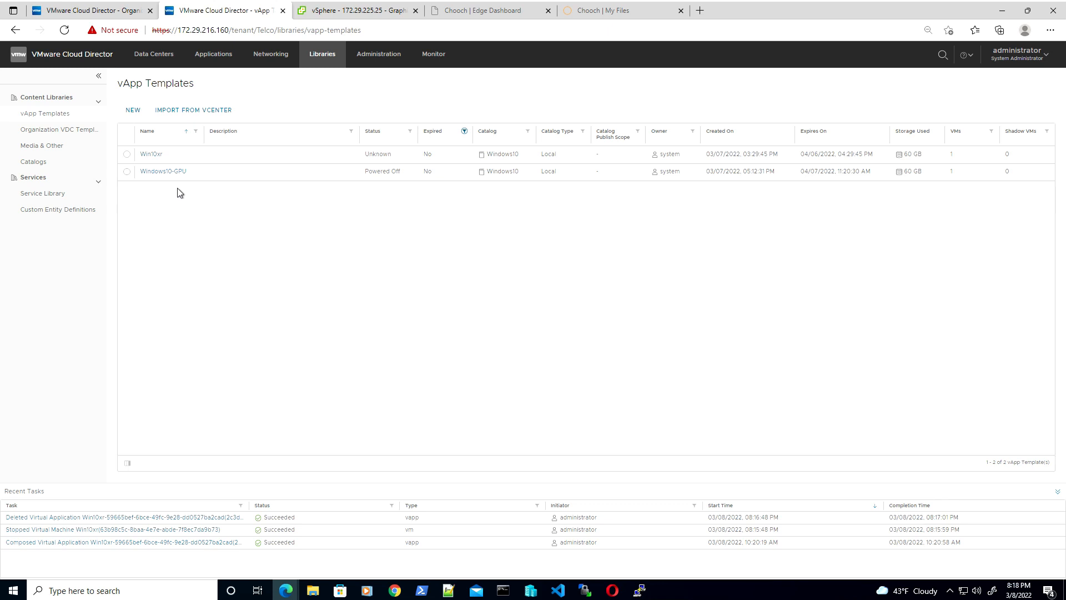
left_click(169, 59)
left_click(93, 181)
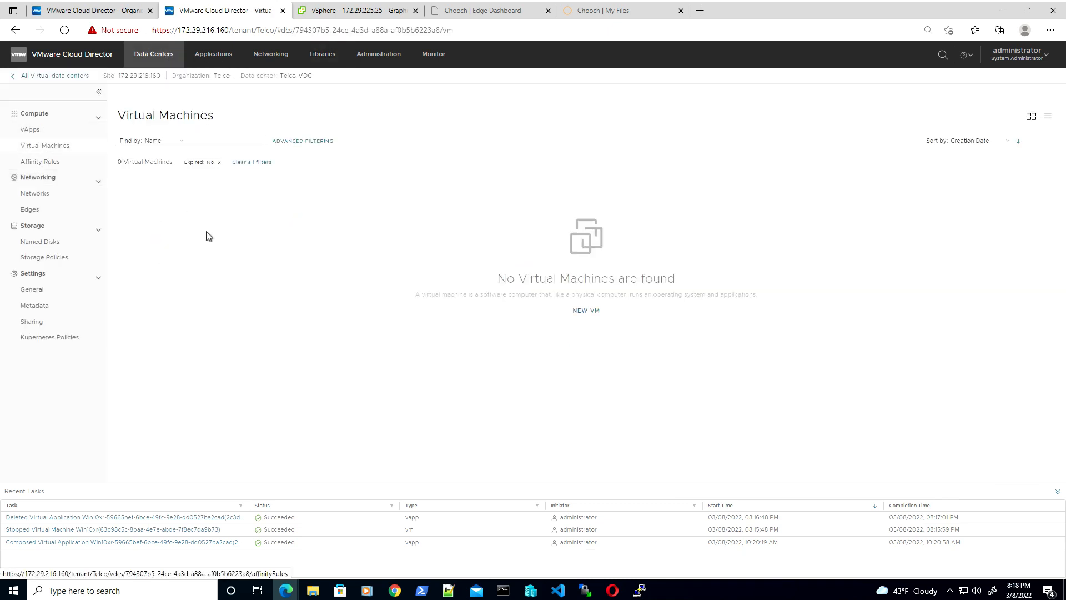
left_click(588, 311)
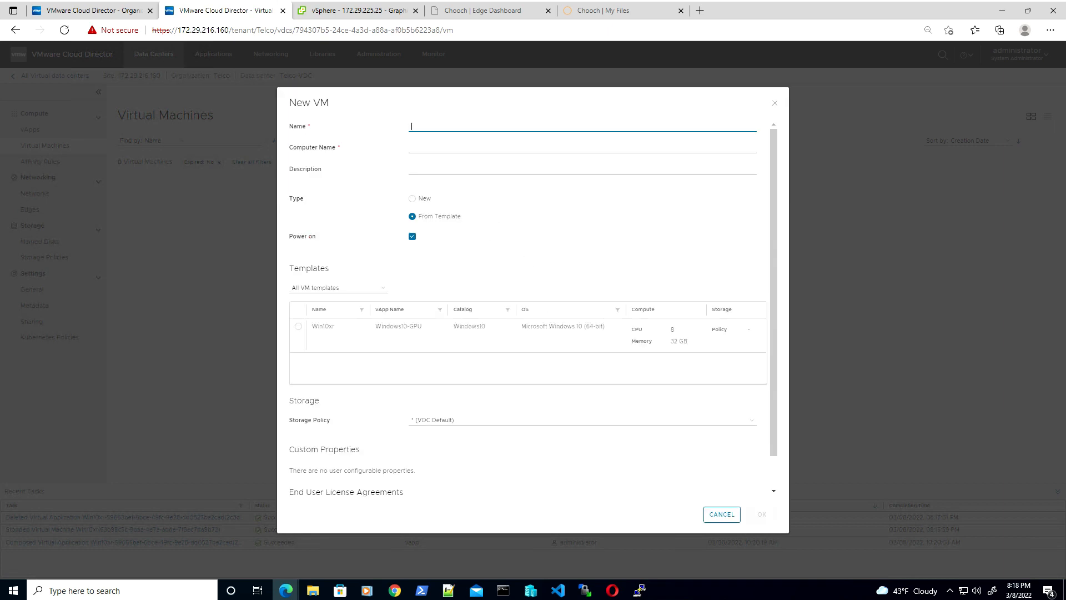
Name the VM Win10xr, base it on the Win10xr template, and enable vGPU with T4-q8
type("Win10xr")
left_click(299, 327)
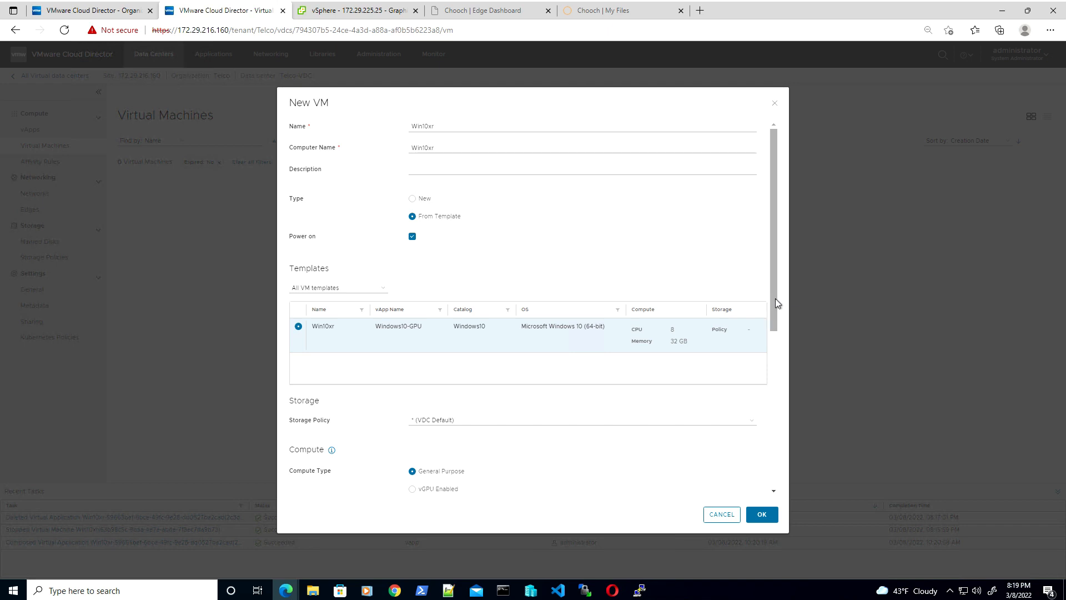
left_click_drag(775, 298, 761, 413)
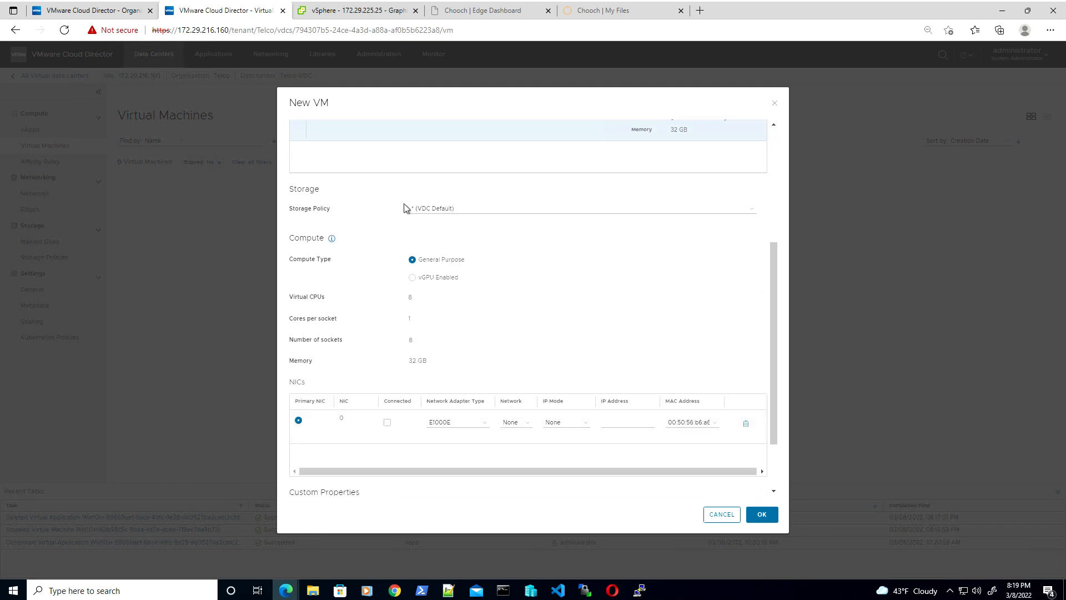
left_click(414, 280)
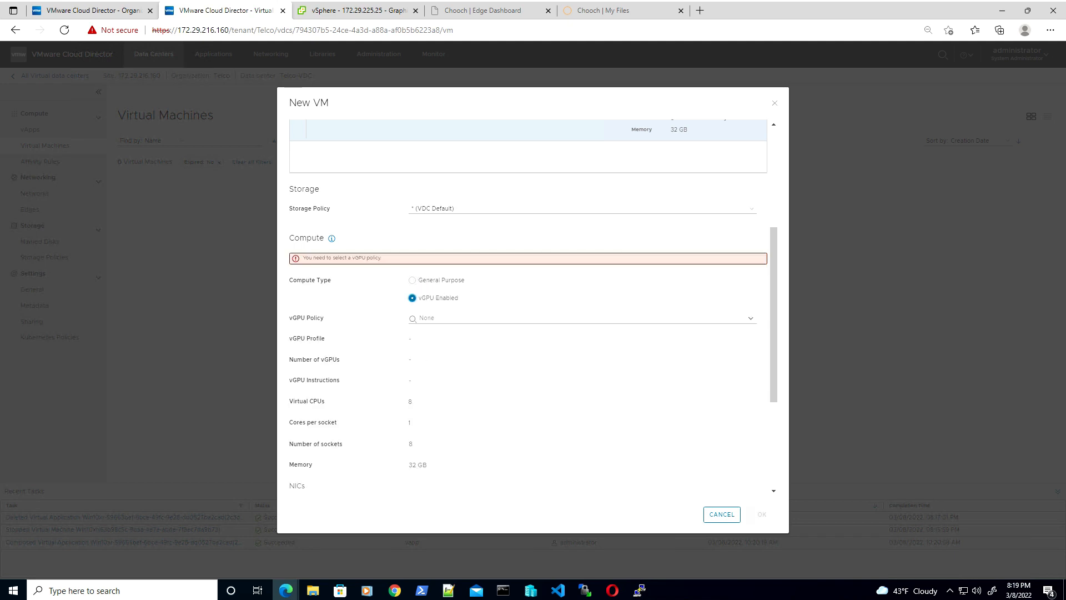
left_click(753, 321)
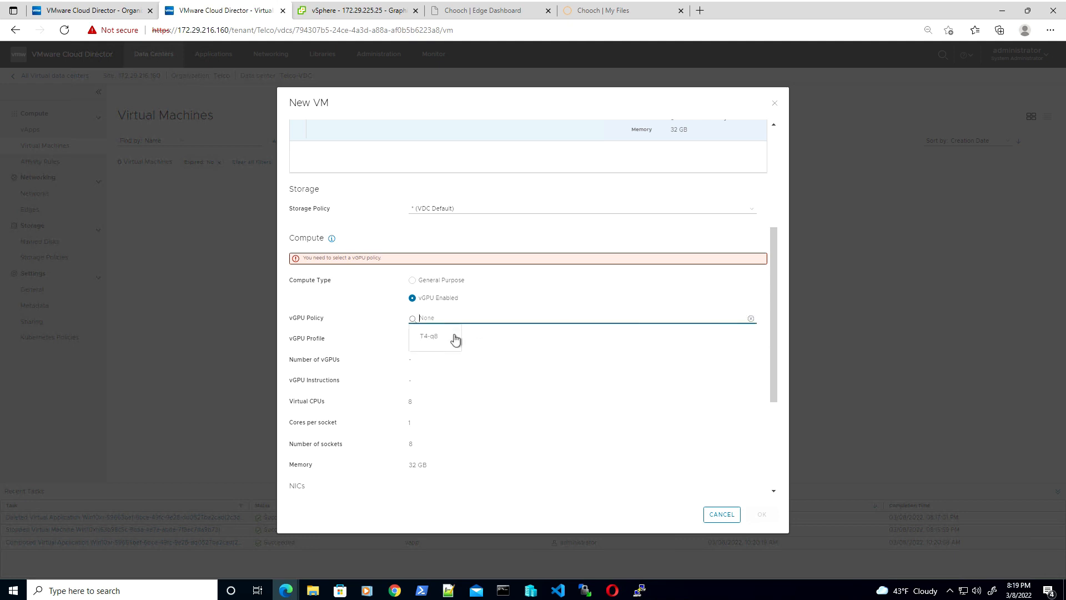
left_click(439, 338)
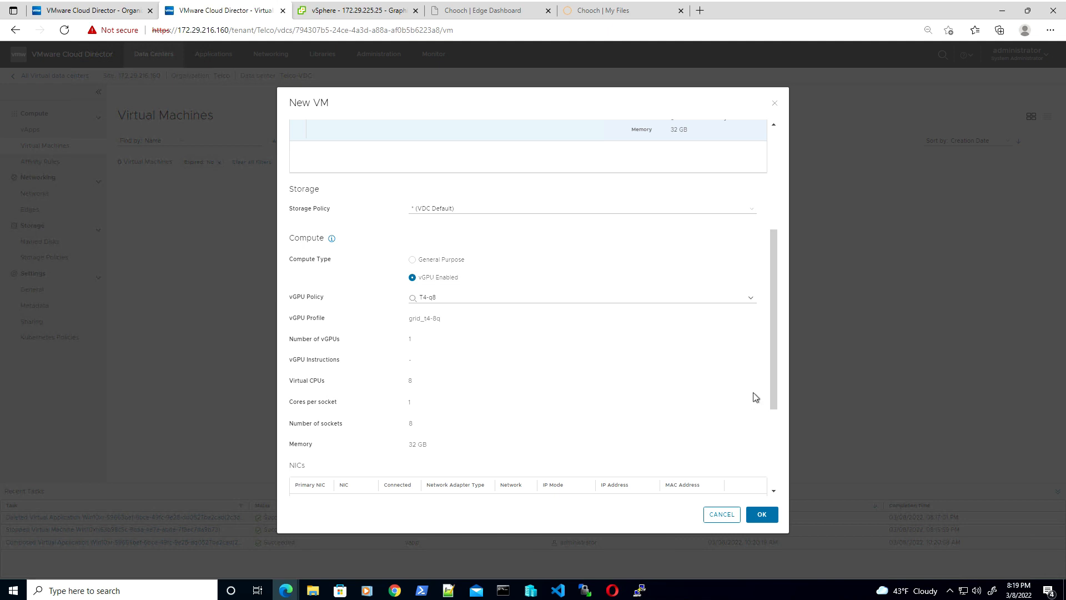
Give it a connected VMXNET3 NIC on VLAN226 using DHCP and create the VM
left_click_drag(775, 369, 765, 455)
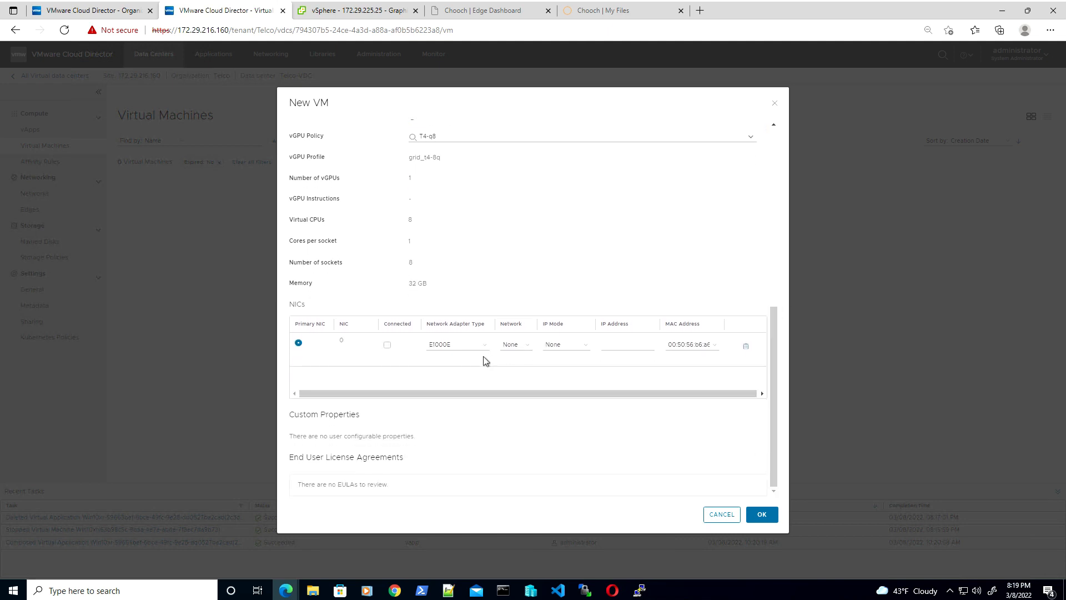
left_click(388, 345)
left_click(455, 349)
left_click(453, 379)
left_click(525, 347)
left_click(518, 364)
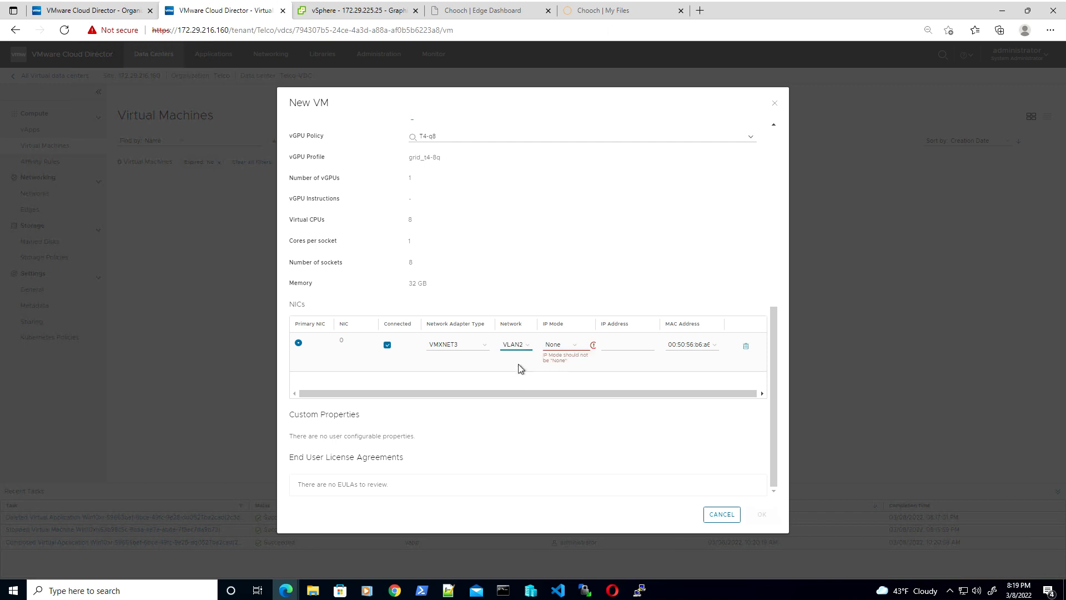
left_click(565, 348)
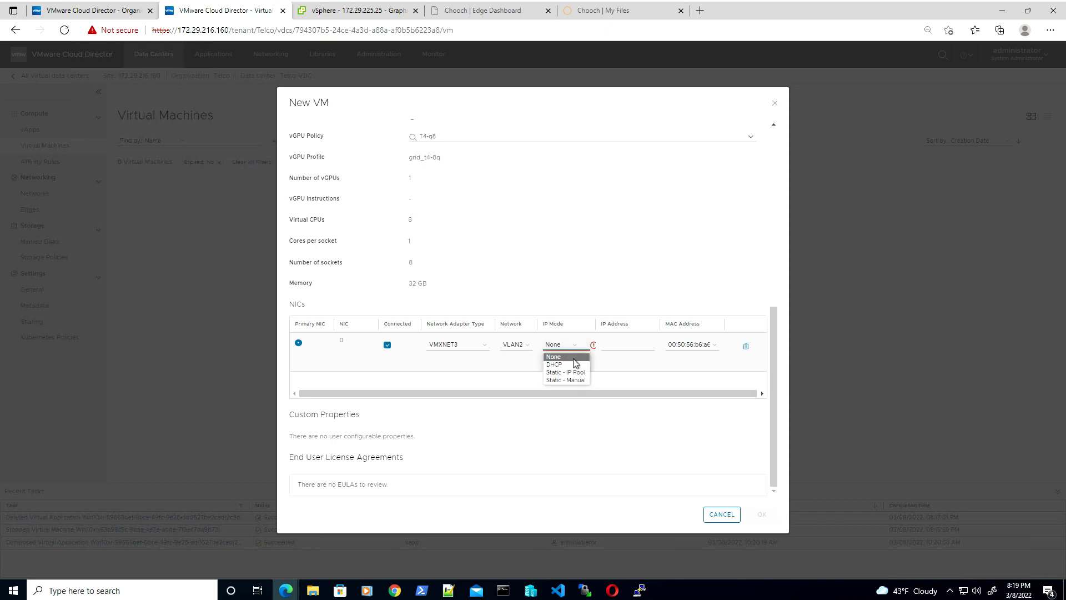
left_click(563, 365)
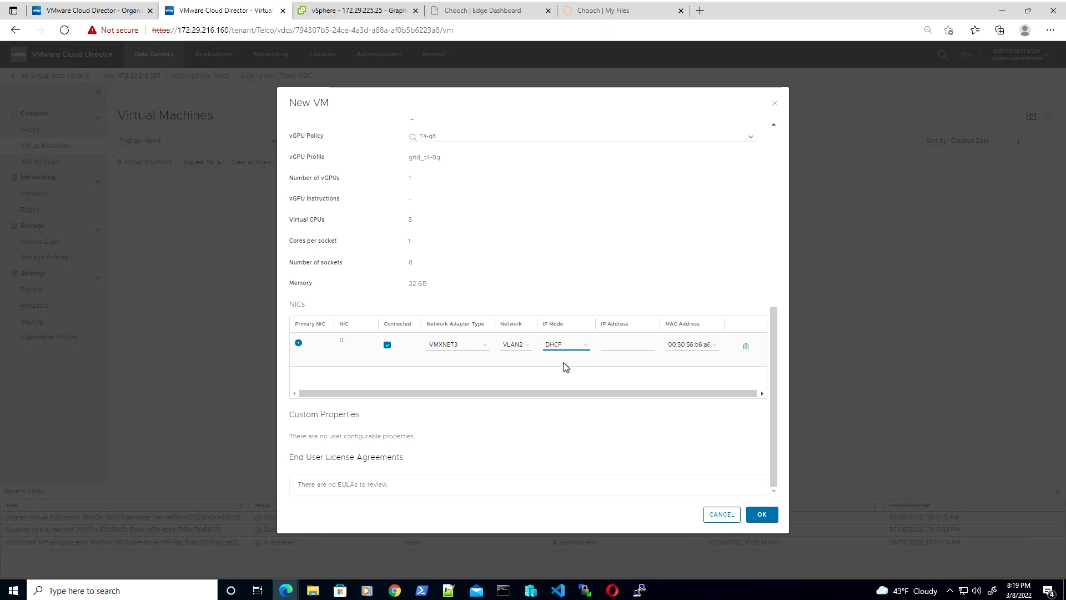
left_click(765, 517)
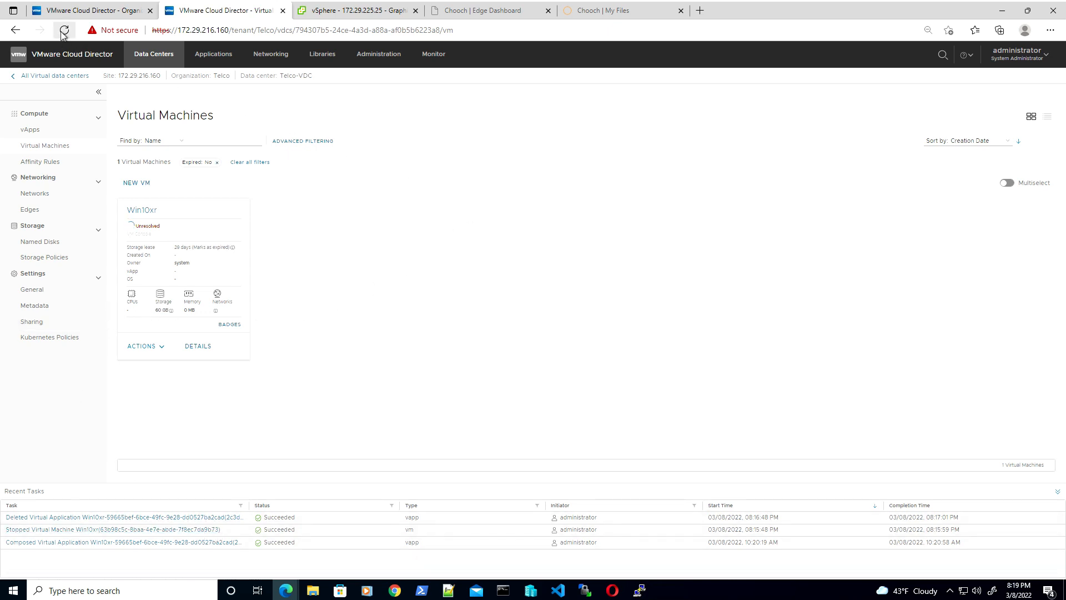
Find Retail Food Inc in the provider Organizations list and open its tenant portal
left_click(72, 11)
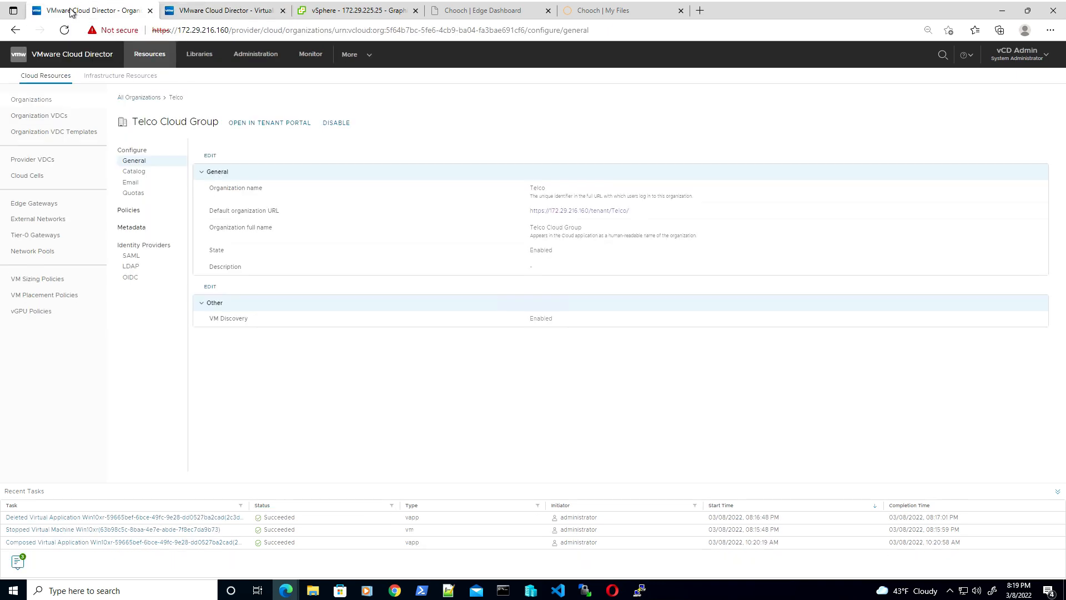
left_click(47, 99)
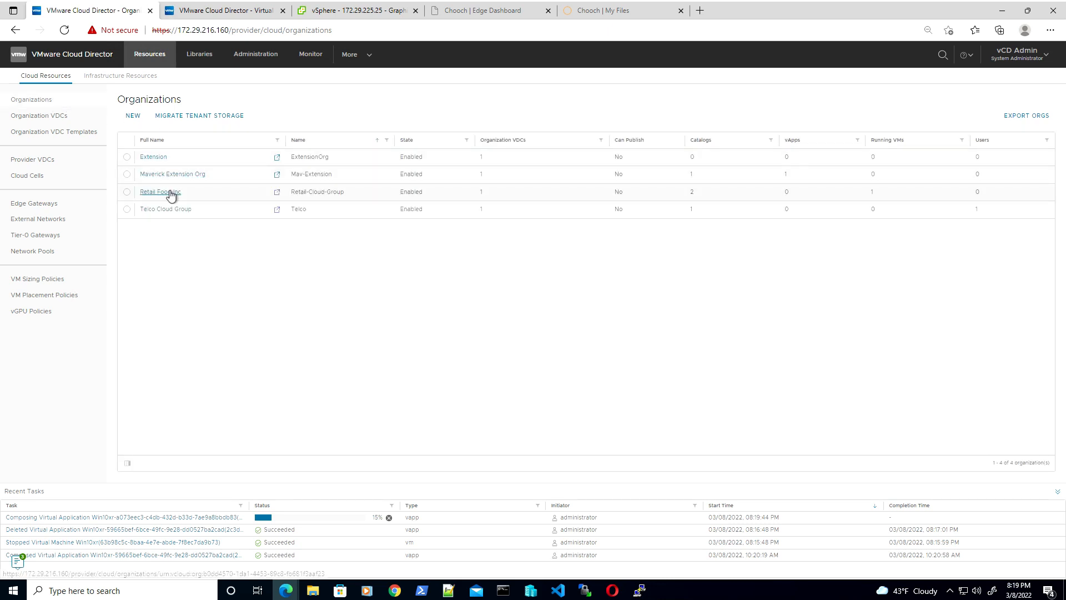
left_click(166, 192)
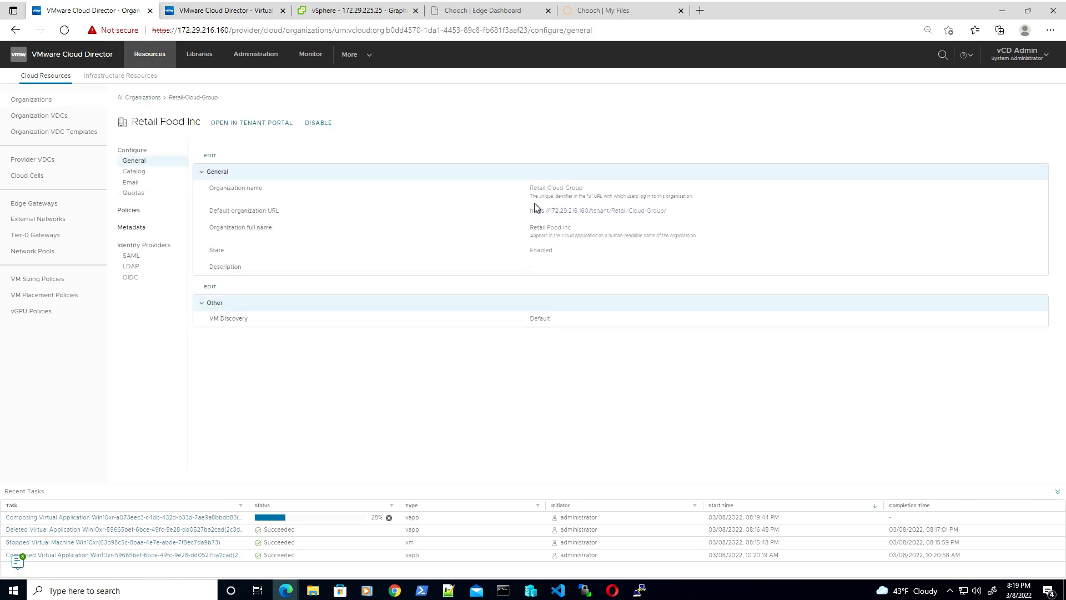
left_click(556, 212)
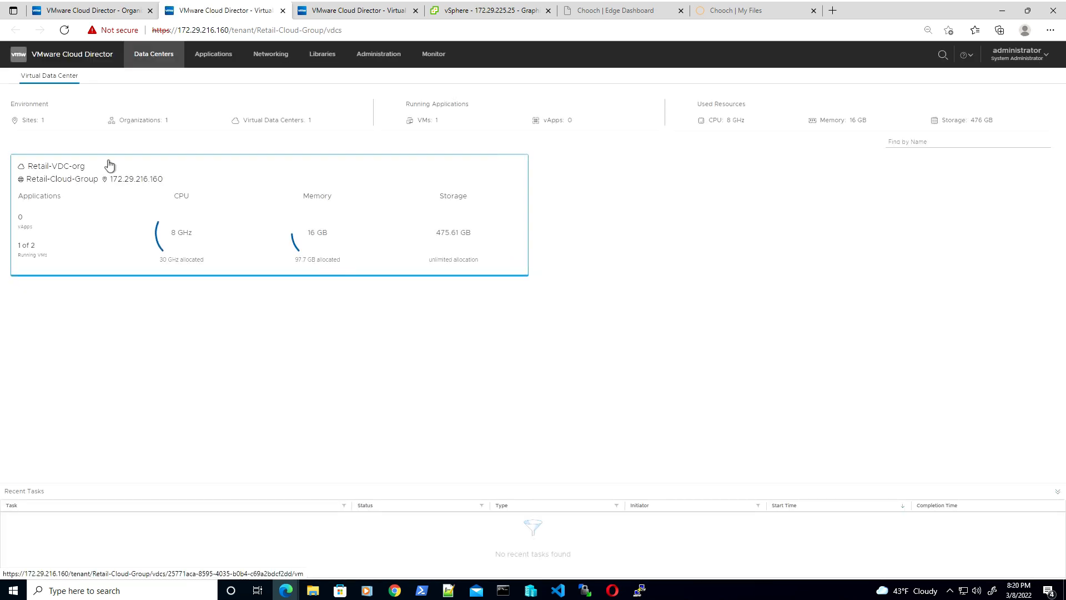
Check the Chooch VM's compute, vGPU and NIC details and copy its IP 172.29.226.103
left_click(71, 172)
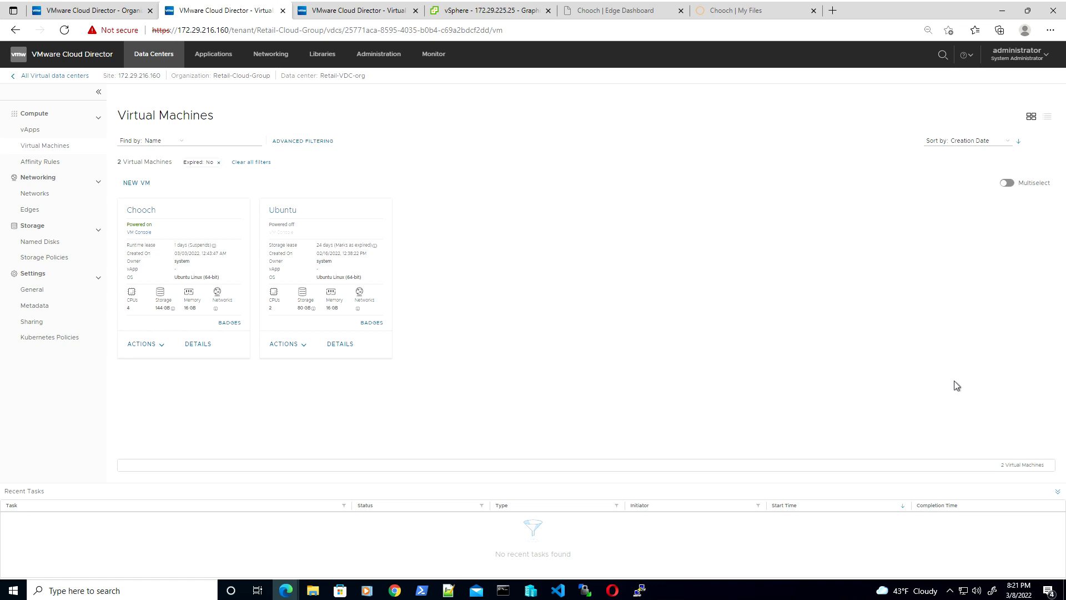
left_click(200, 345)
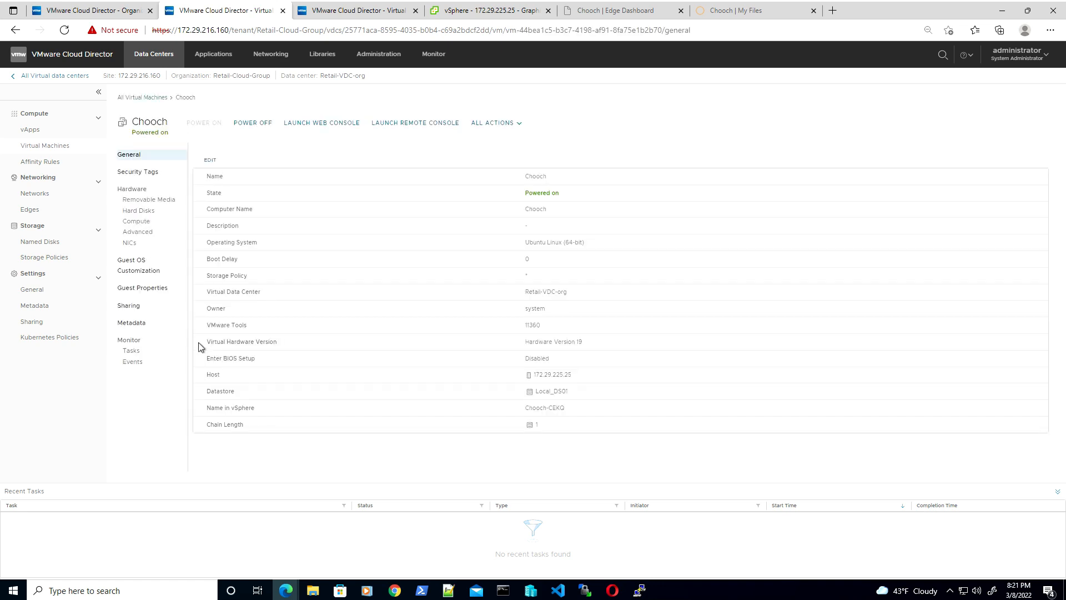
left_click(167, 225)
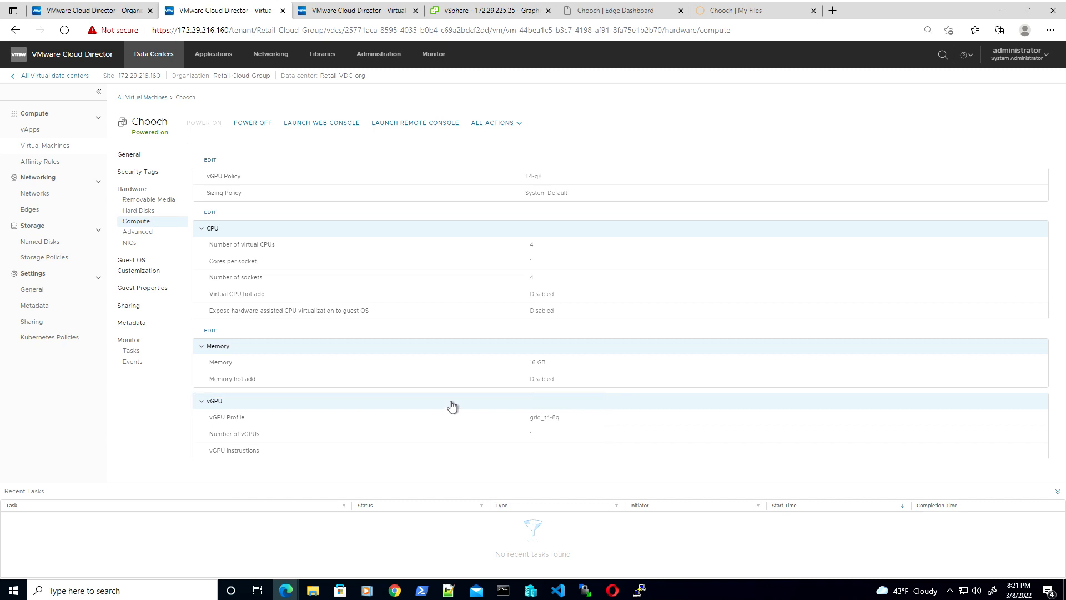
left_click(142, 243)
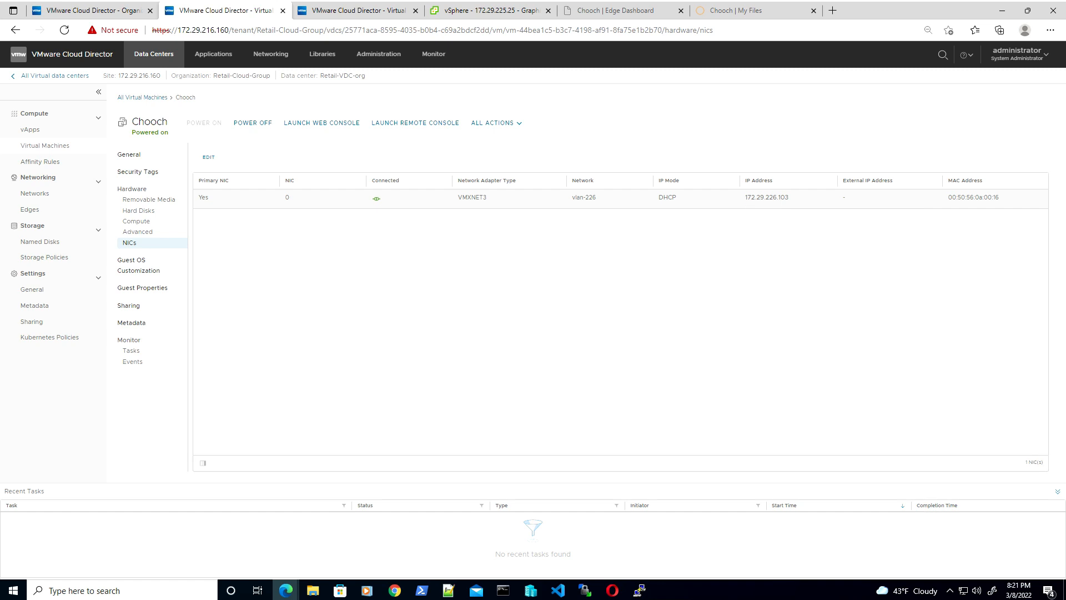
left_click_drag(790, 198, 745, 198)
key("ctrl+c")
SSH into the Chooch VM at 172.29.226.103 with PuTTY, log in, and maximize the terminal
left_click(639, 590)
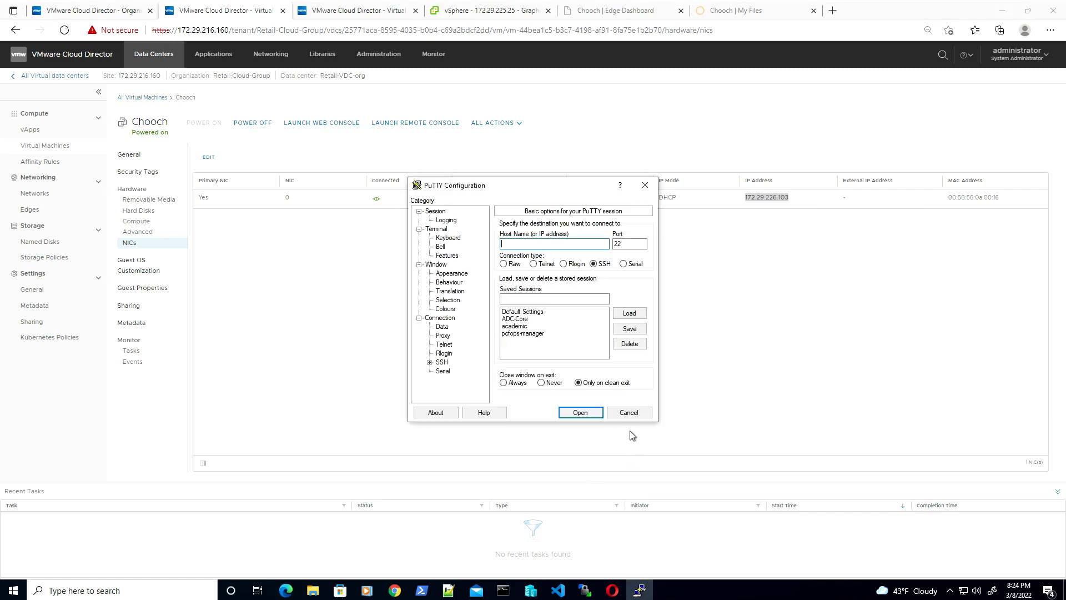
key("ctrl+v")
left_click(577, 412)
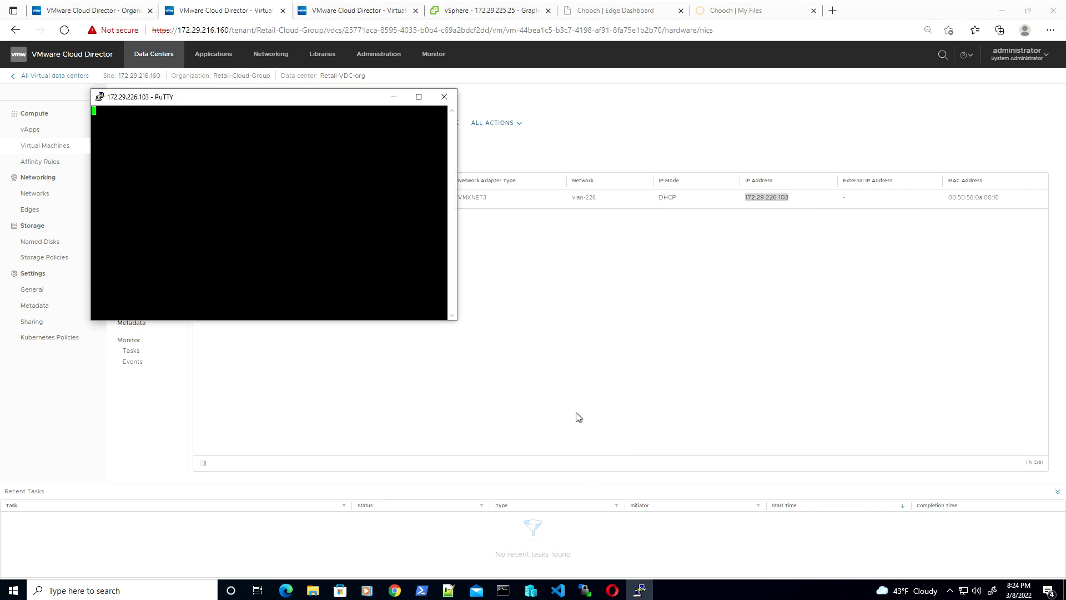
type("vmware")
key("Return")
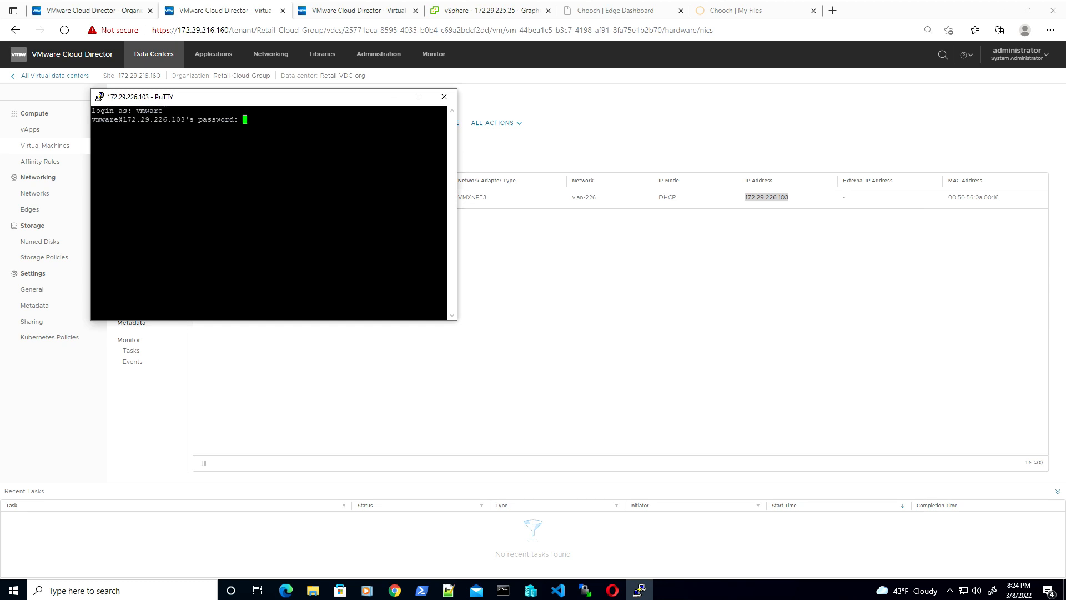
key("Return")
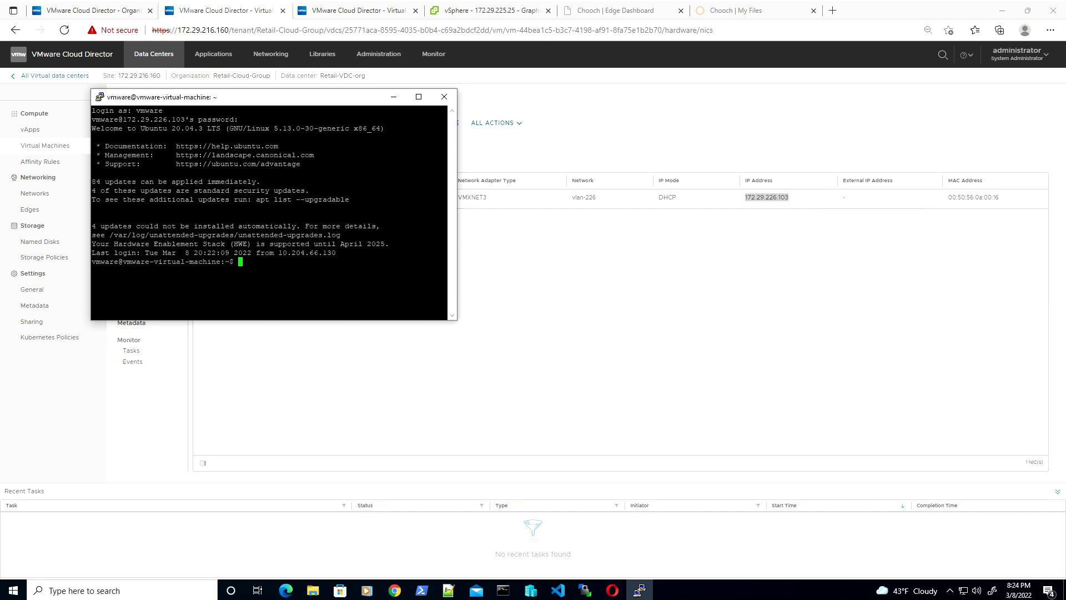
left_click(419, 98)
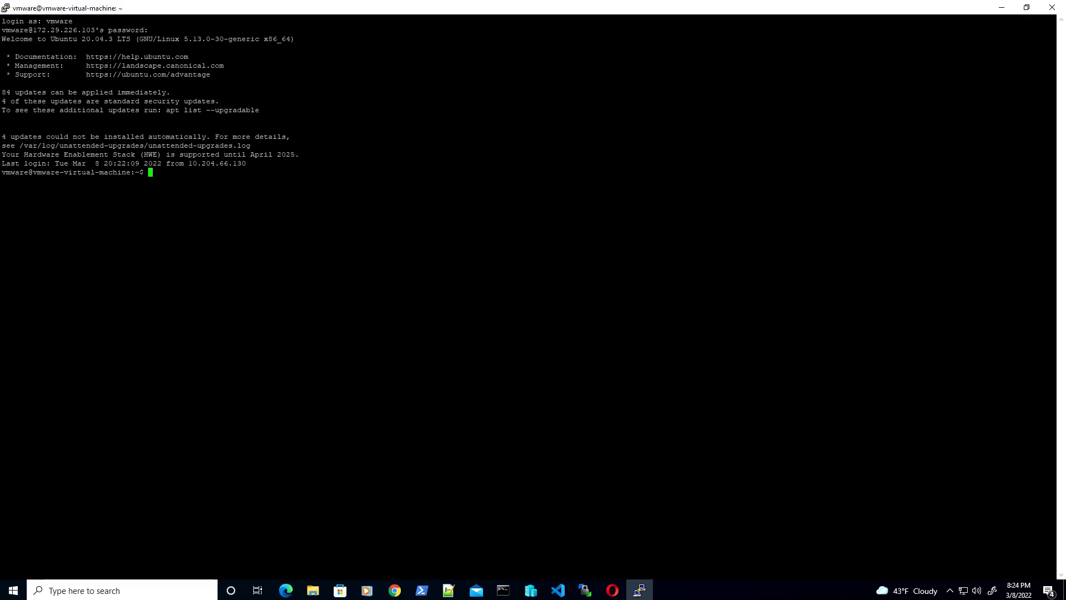
Run nvidia-smi and docker container ls to confirm the T4-8Q GPU and Chooch container, then minimize
type("nvidia-smi")
key("Return")
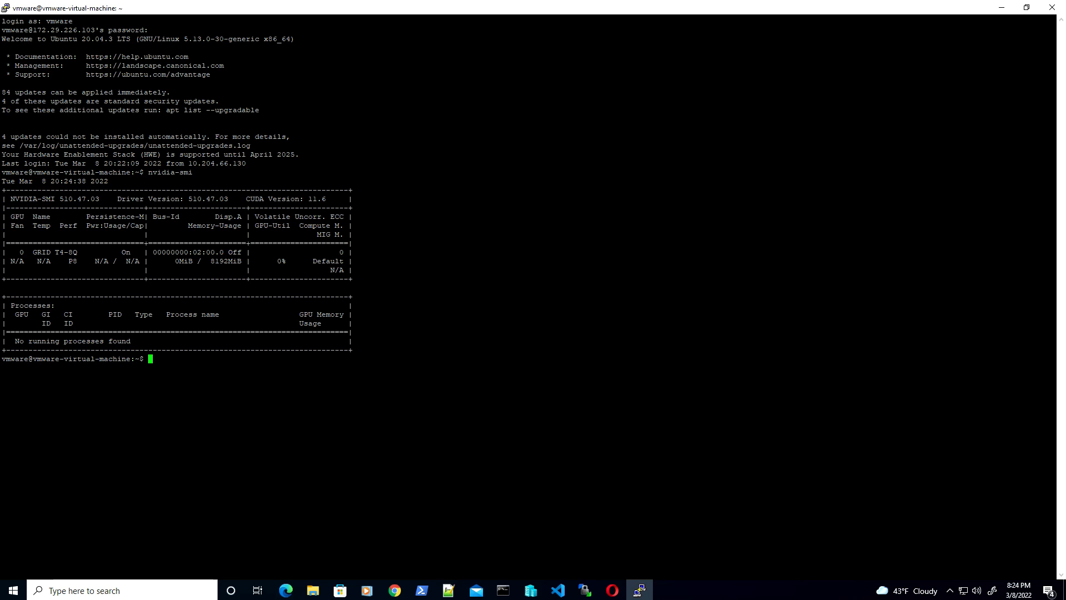
type("docker container ls")
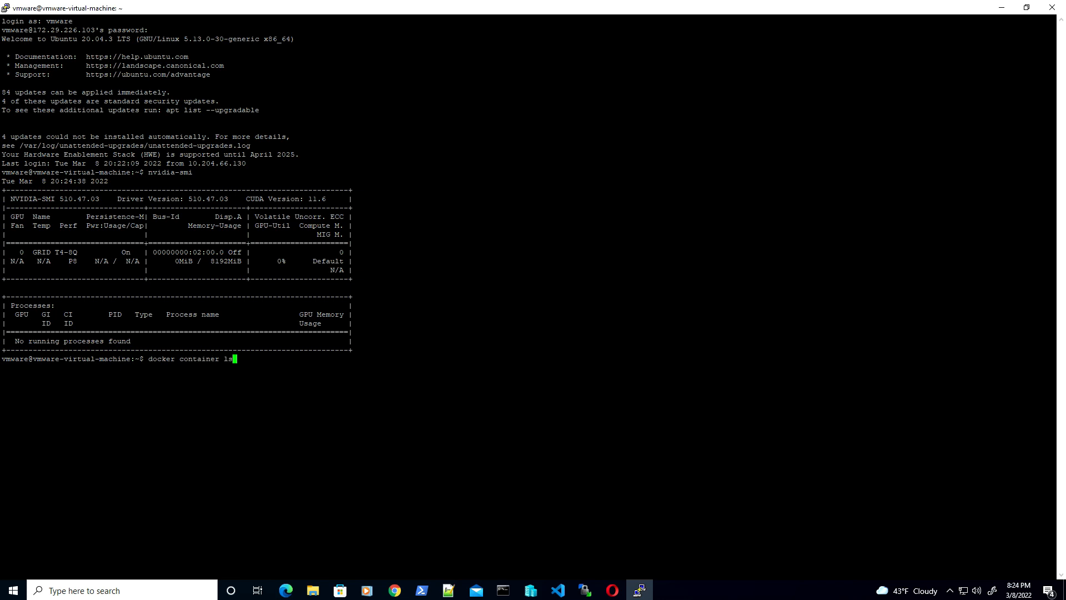
key("Return")
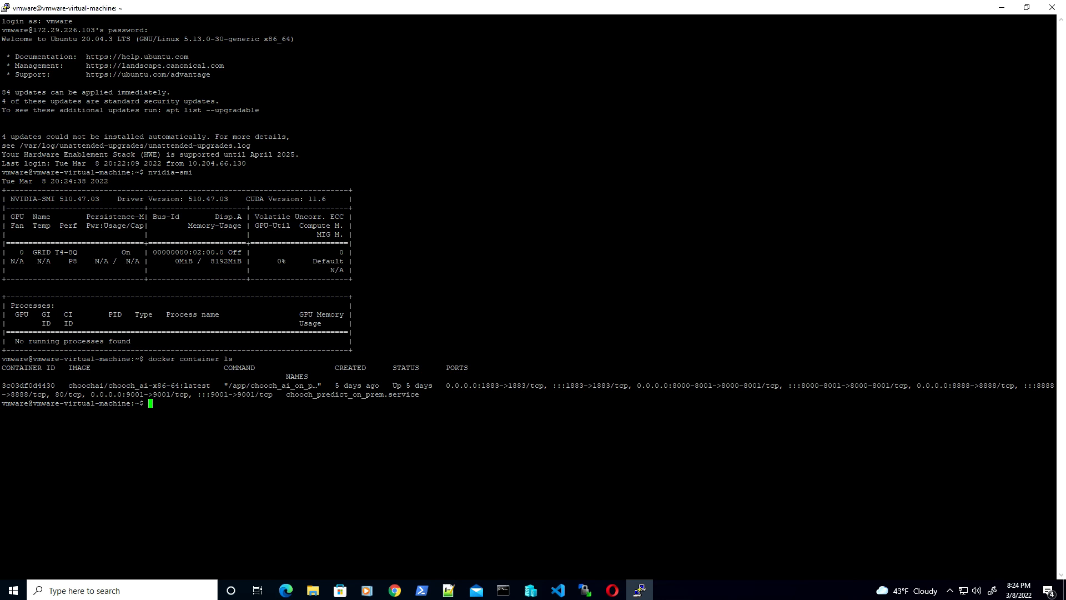
left_click(1003, 9)
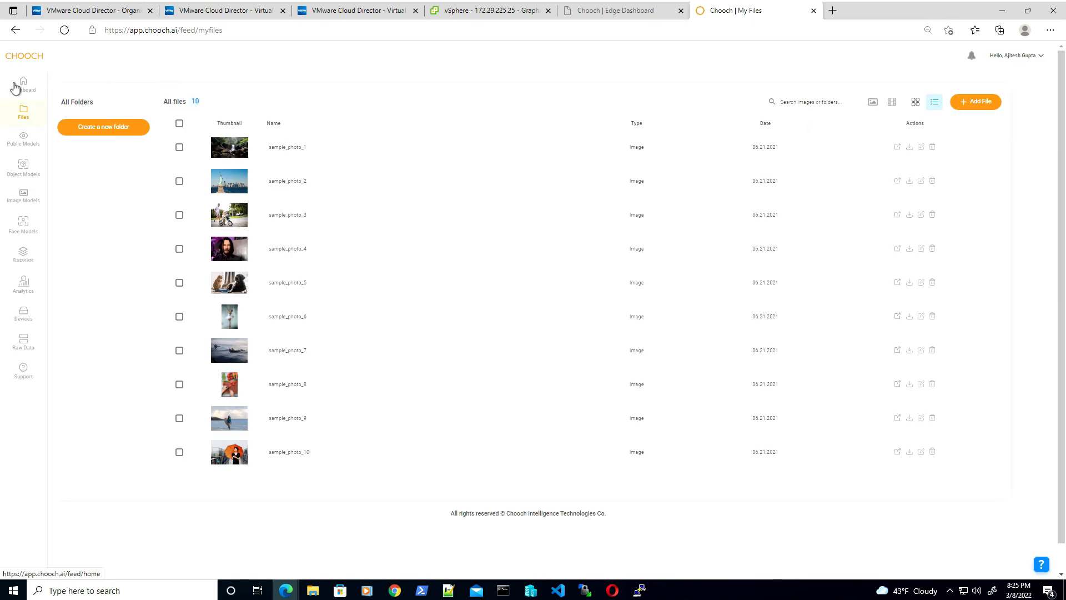
Review the Chooch edge dashboard and edge devices, then return to the Cloud Director VM list with Win10xr
left_click(22, 84)
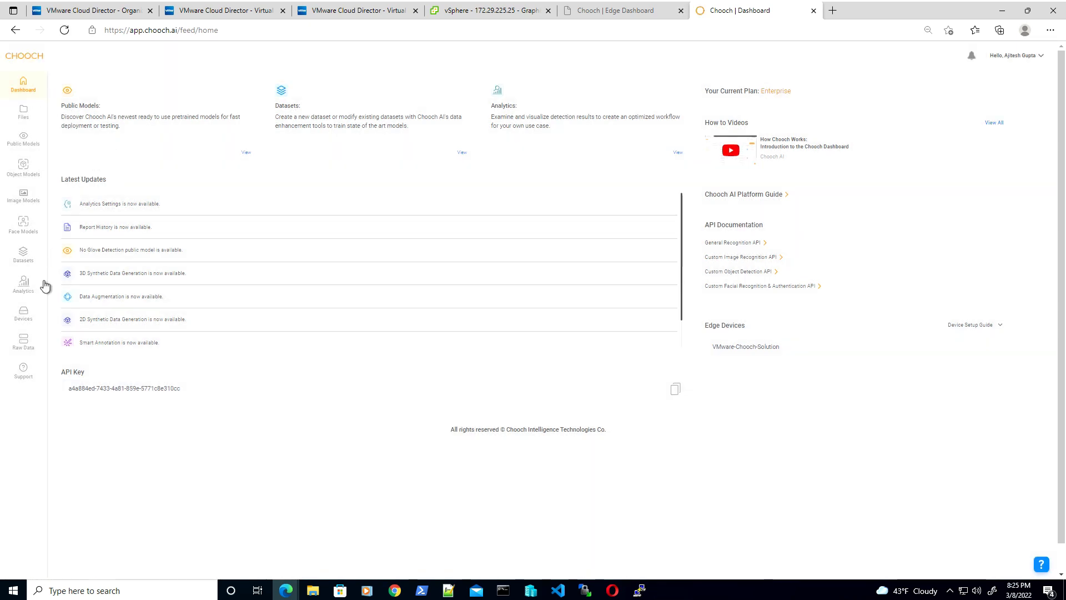
left_click(23, 322)
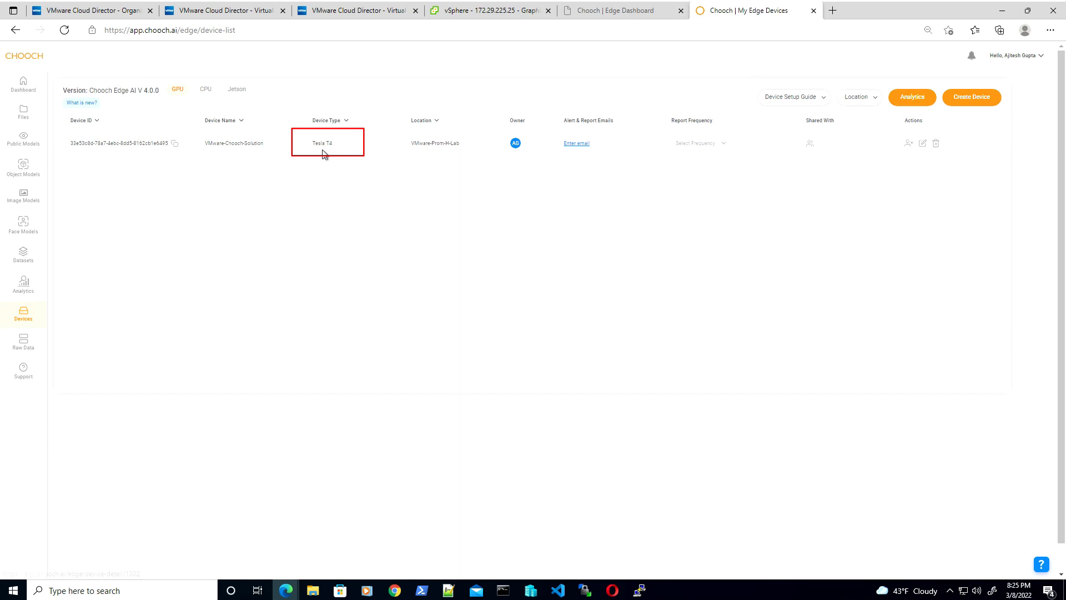
left_click(624, 12)
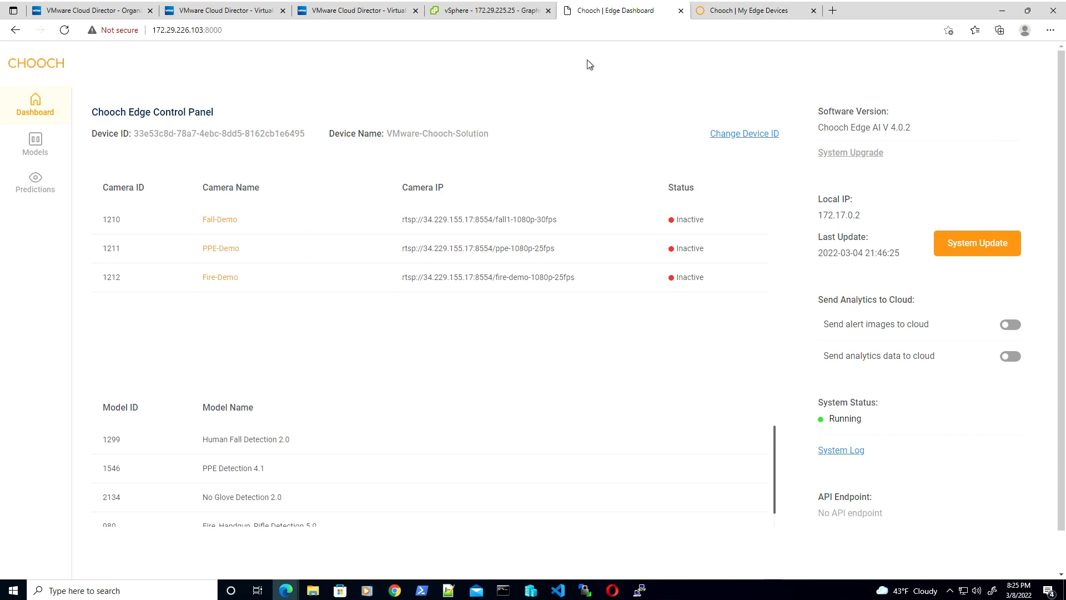
left_click(356, 11)
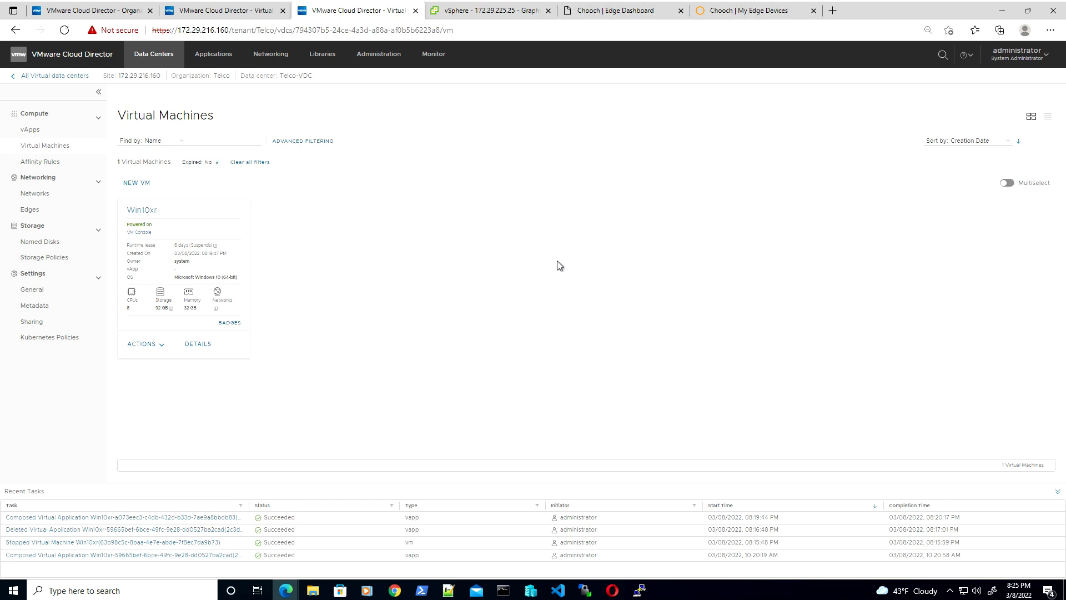
Confirm Win10xr's grid_t4-8q vGPU under Compute and select its NIC IP 172.29.226.101
left_click(198, 345)
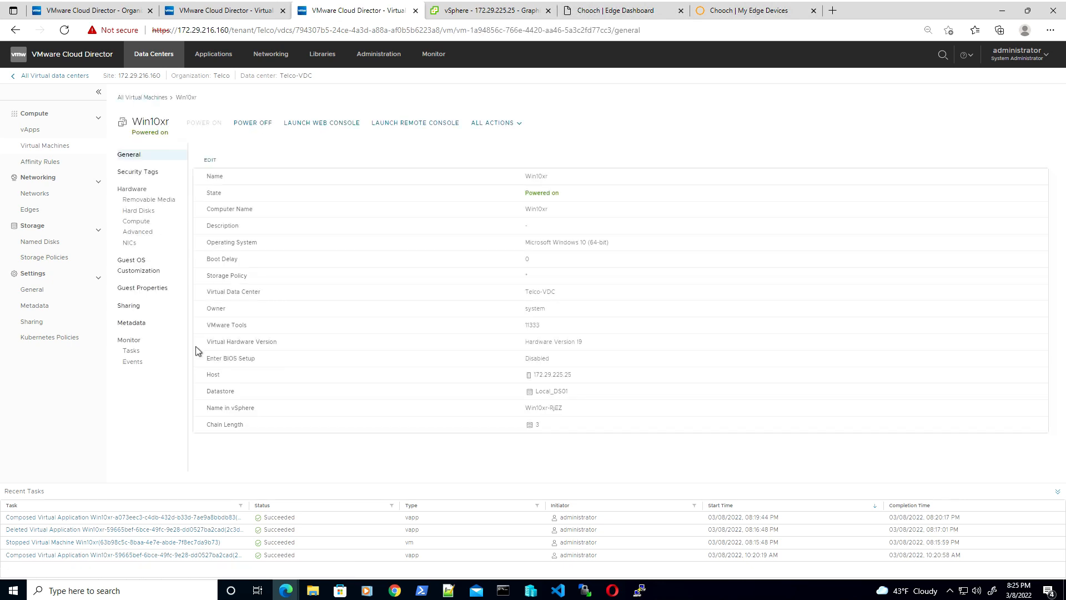
left_click(162, 225)
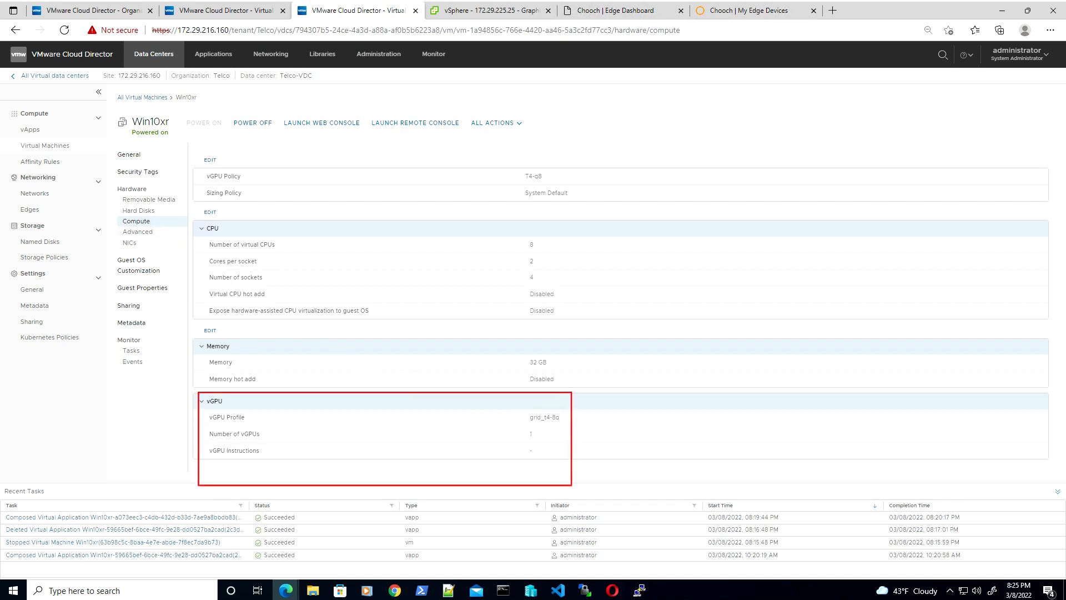
left_click(140, 244)
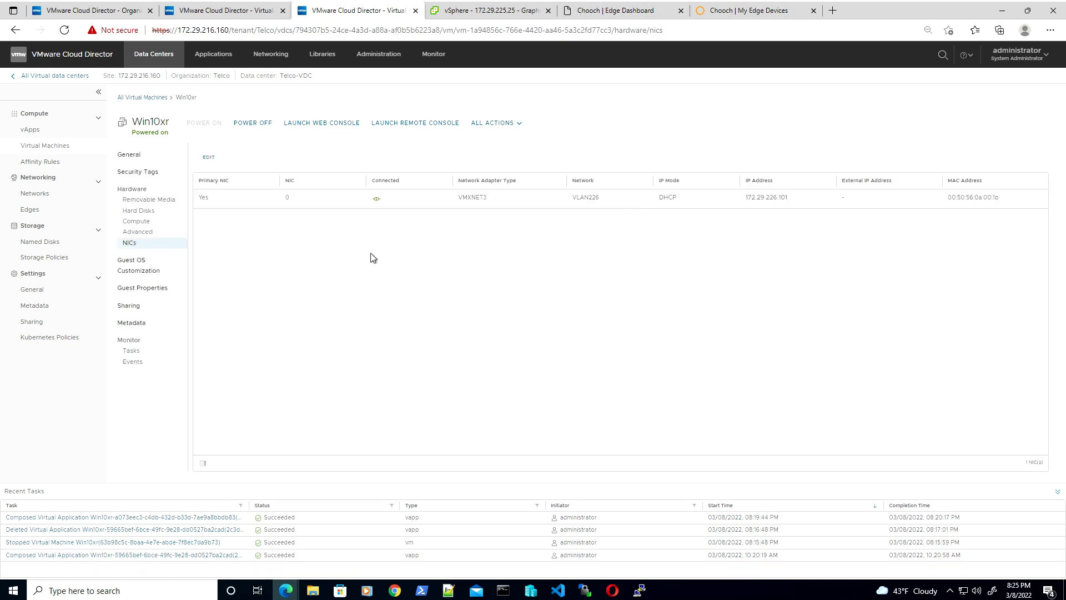
left_click_drag(791, 200, 741, 205)
key("ctrl+c")
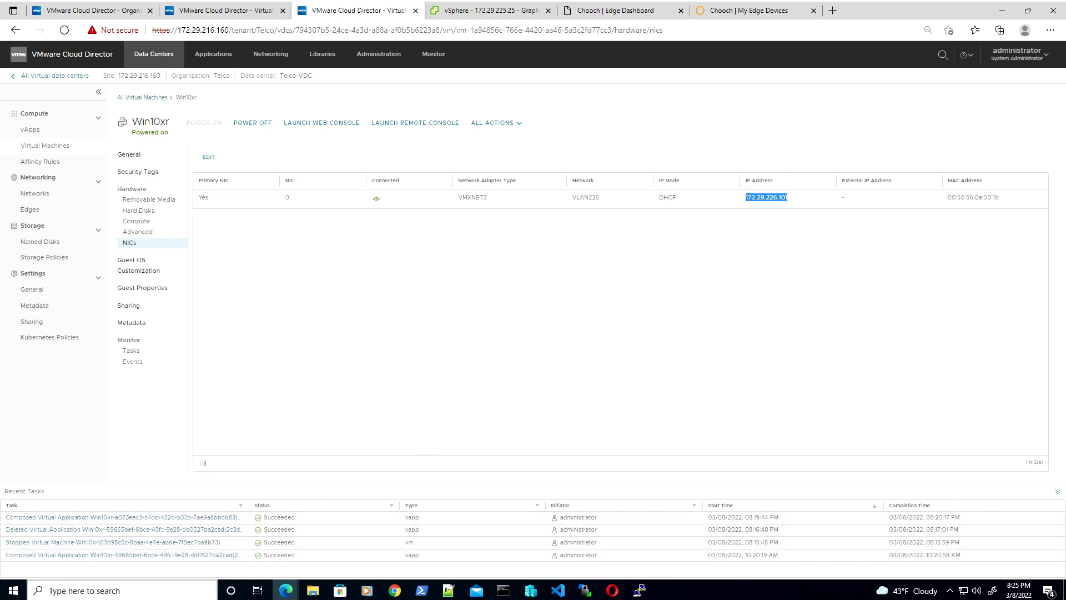
left_click(62, 590)
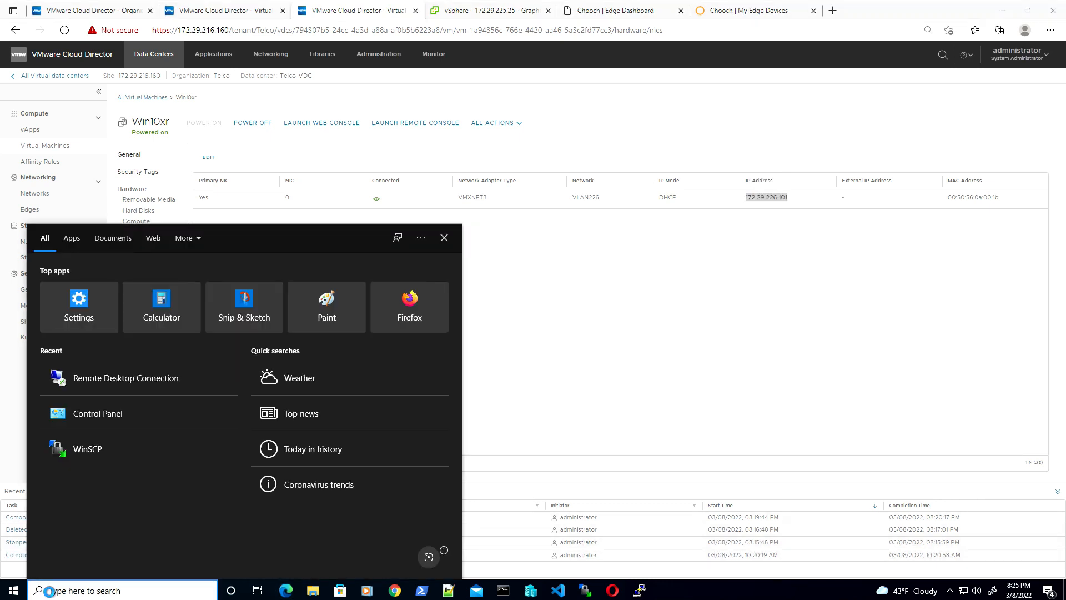
Launch Remote Desktop Connection and start connecting to 172.29.226.101
type("remote")
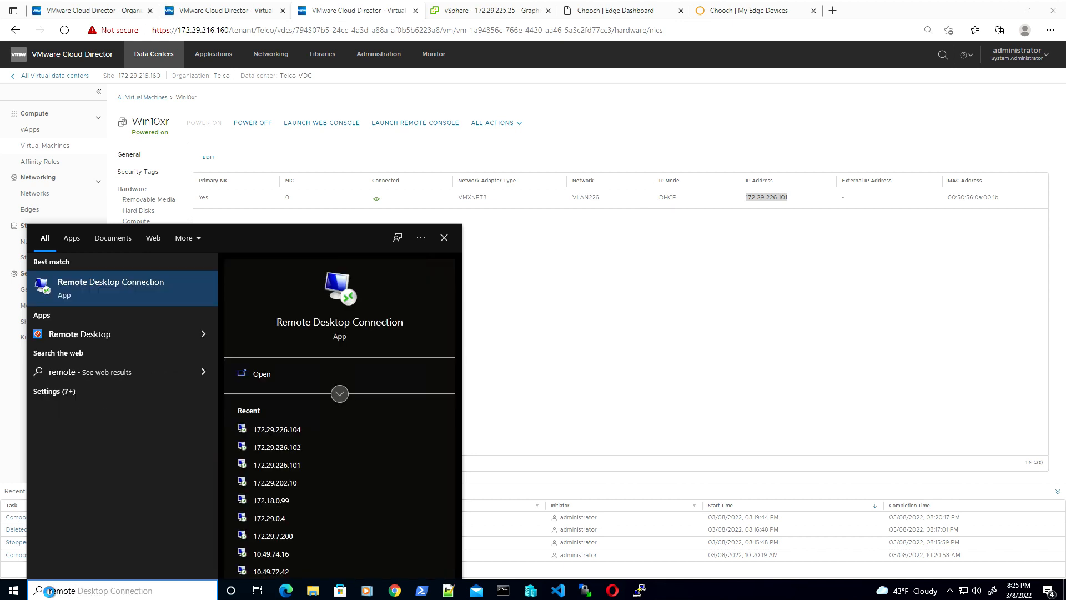
left_click(125, 297)
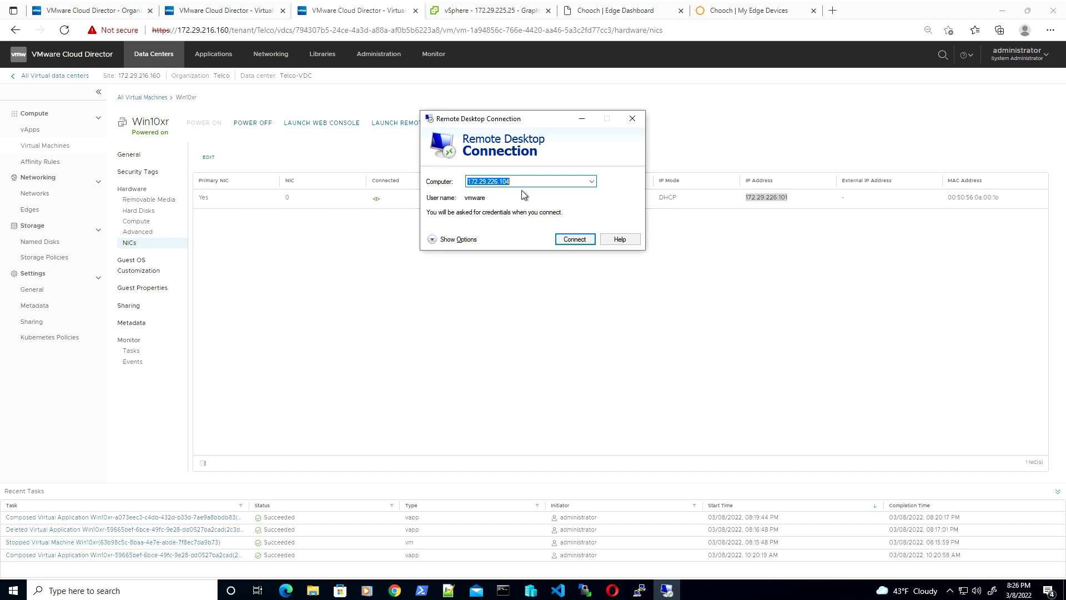
key("ctrl+v")
left_click(576, 240)
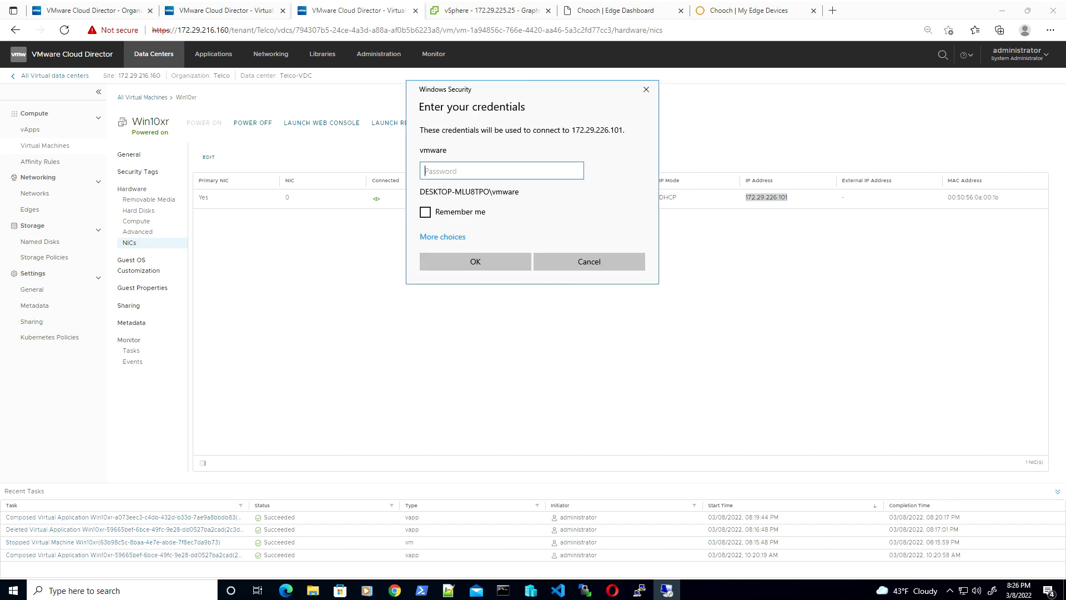
Sign in with the account password, accept the certificate warning, and maximize the remote session
type("••••••••")
key("Return")
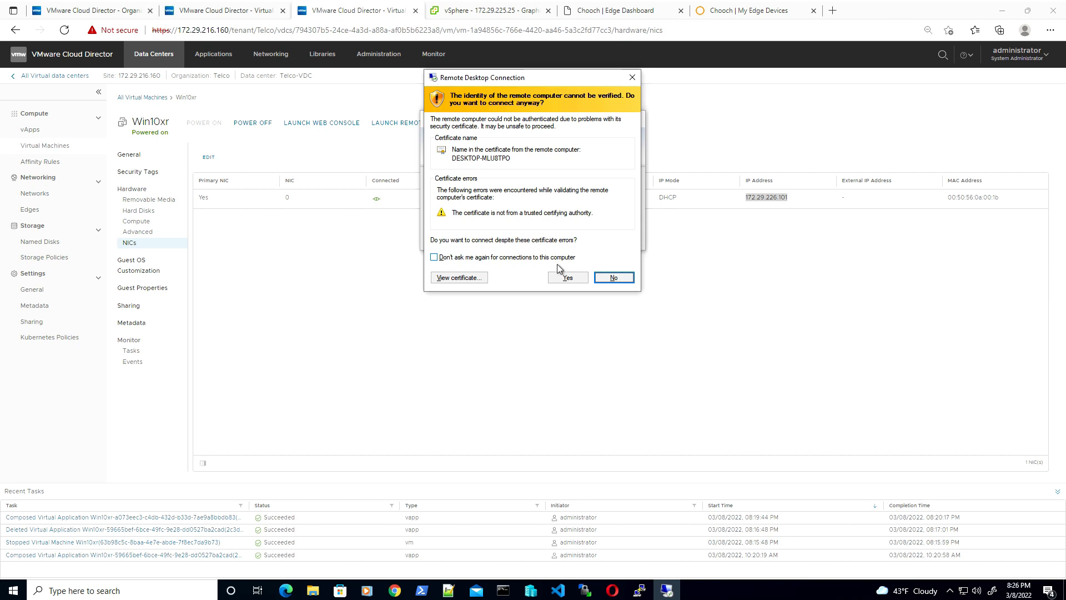
left_click(572, 276)
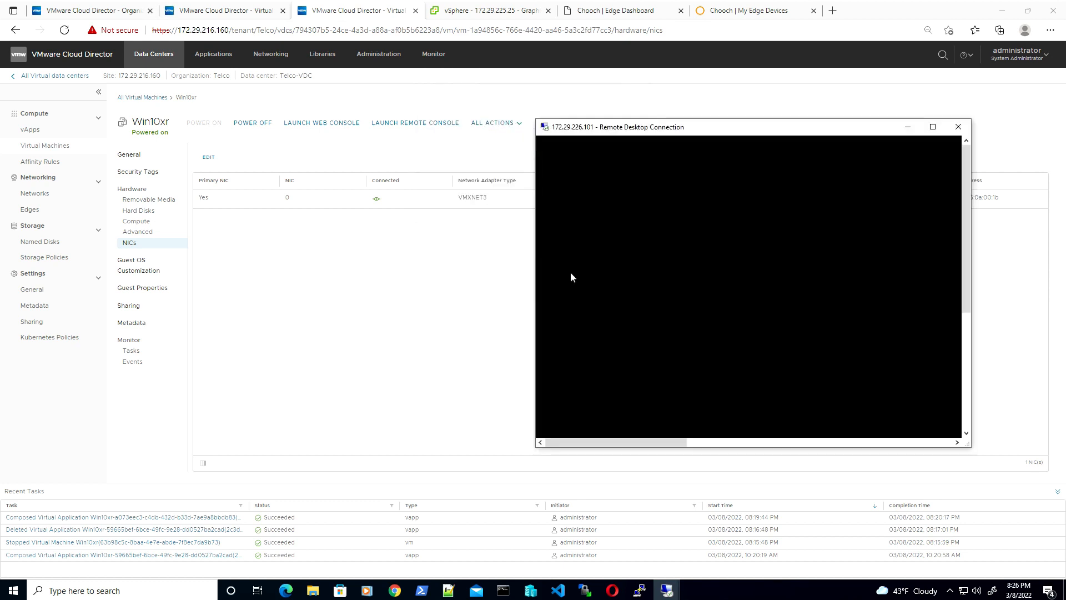
left_click(934, 128)
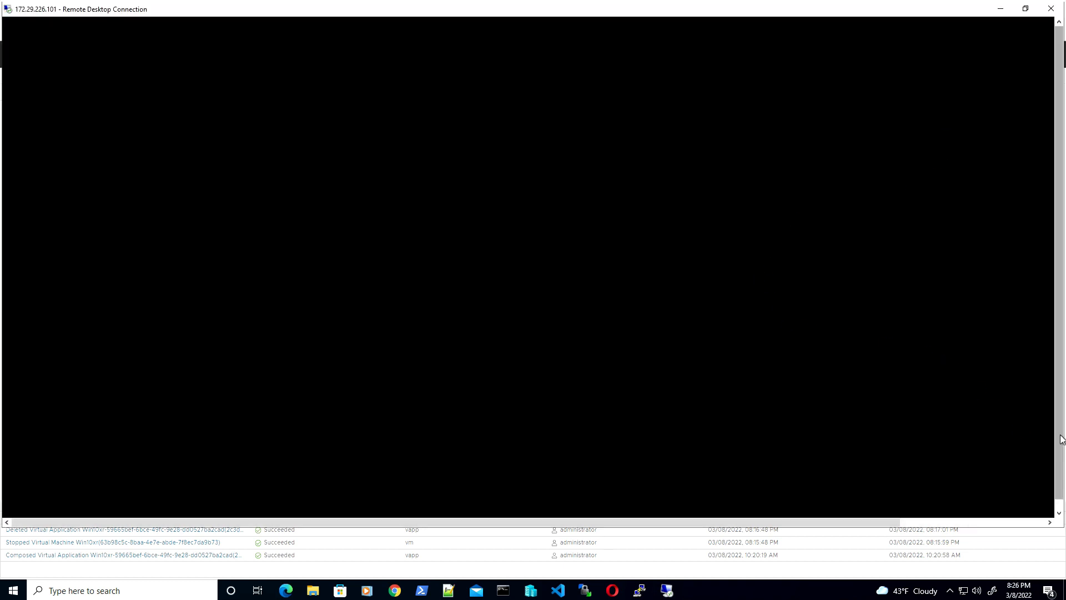
Check that Device Manager's Display adapters lists NVIDIA GRID T4-8Q, then minimize Device Manager
left_click_drag(1060, 438, 1054, 449)
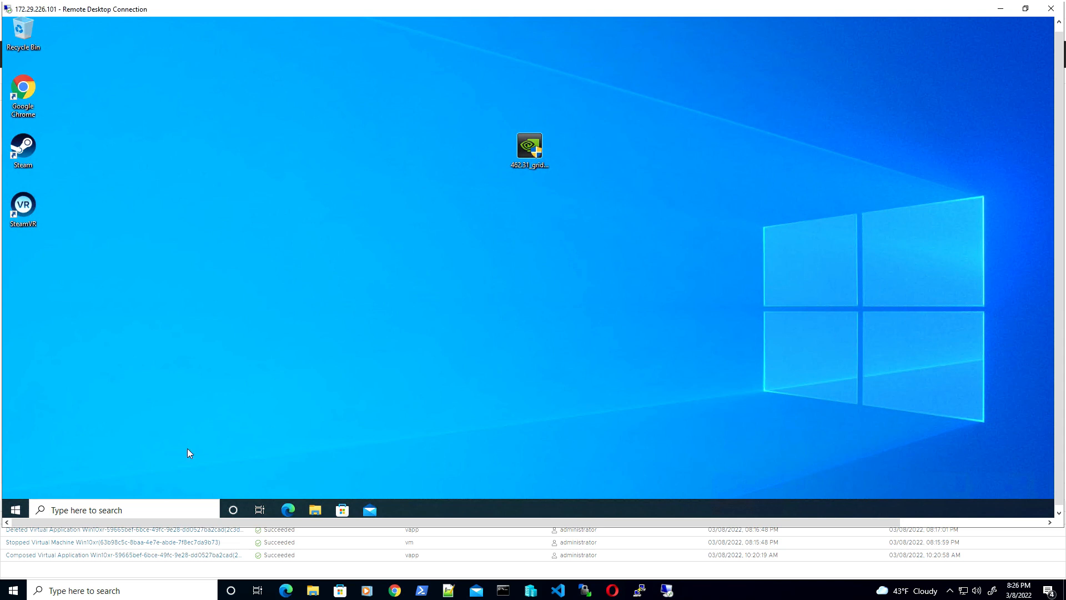
right_click(16, 509)
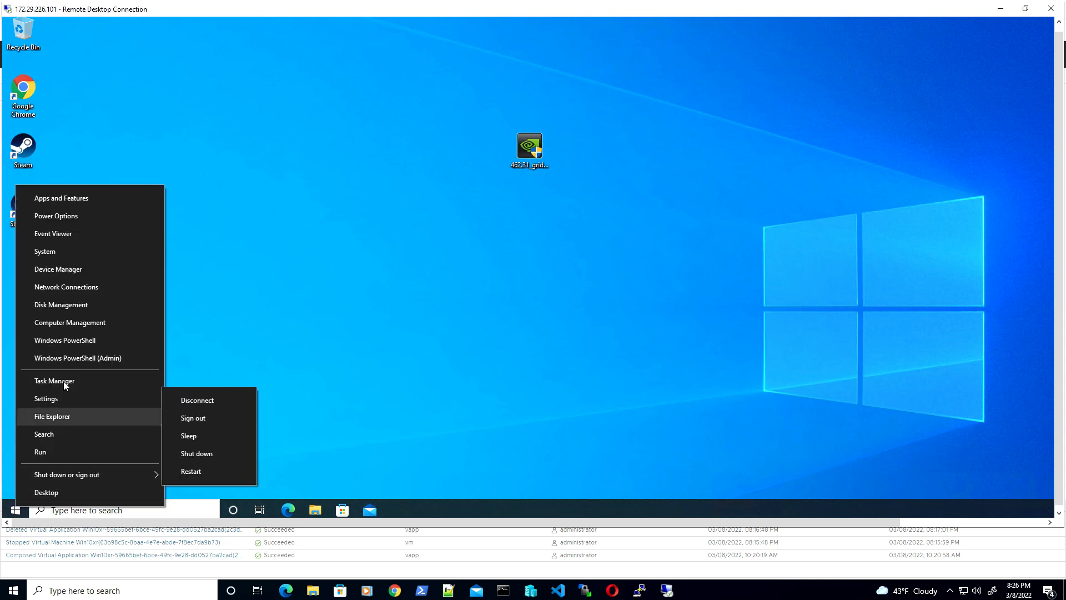
left_click(65, 269)
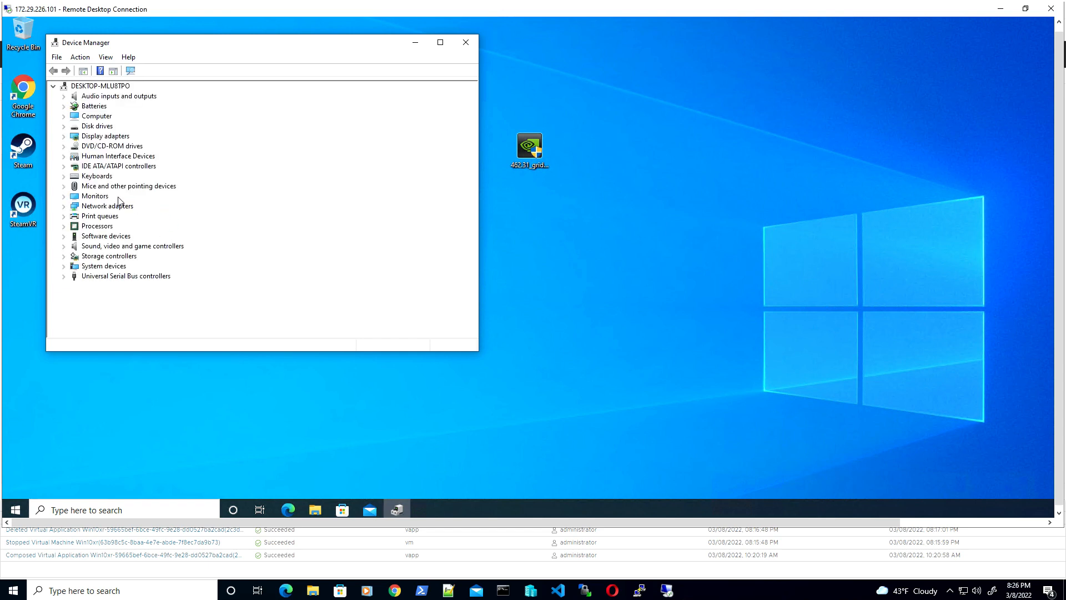
left_click(64, 136)
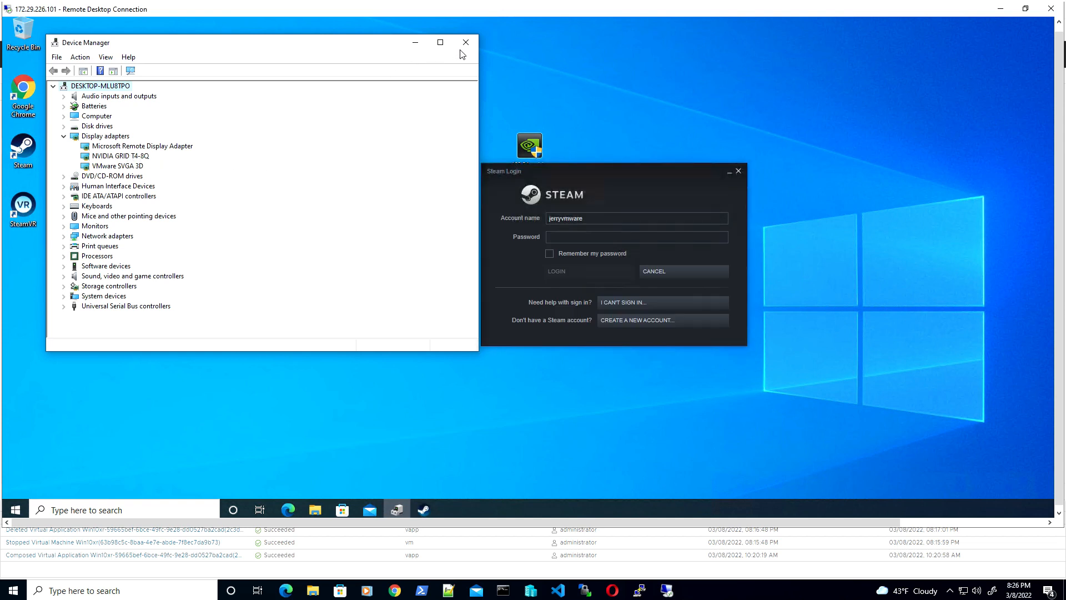
left_click(418, 43)
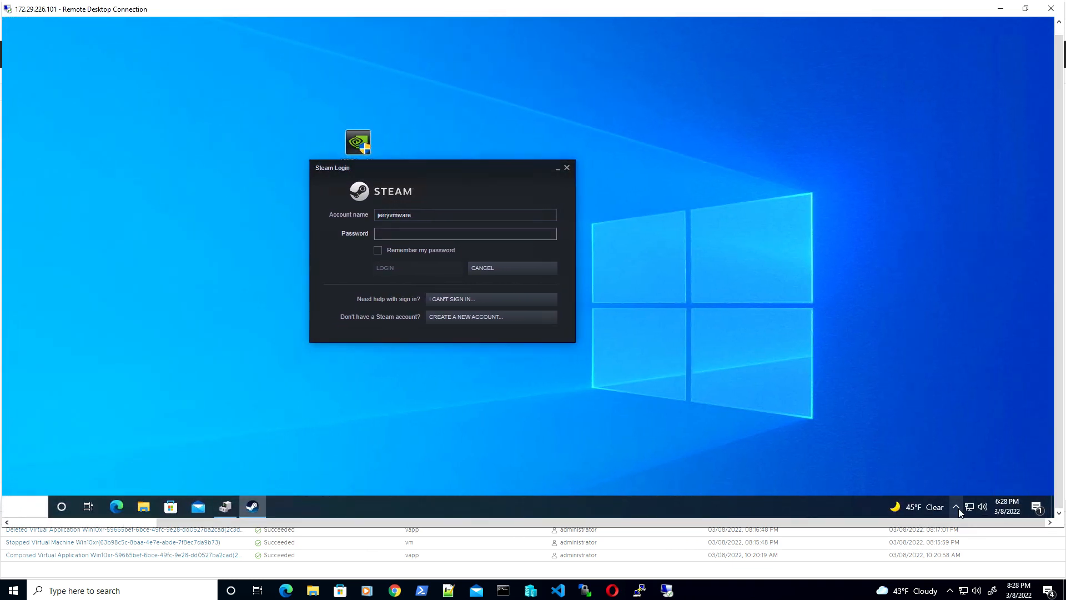
Verify in NVIDIA Control Panel's Manage License page that the VM is licensed for RTX Virtual Workstation
left_click(956, 507)
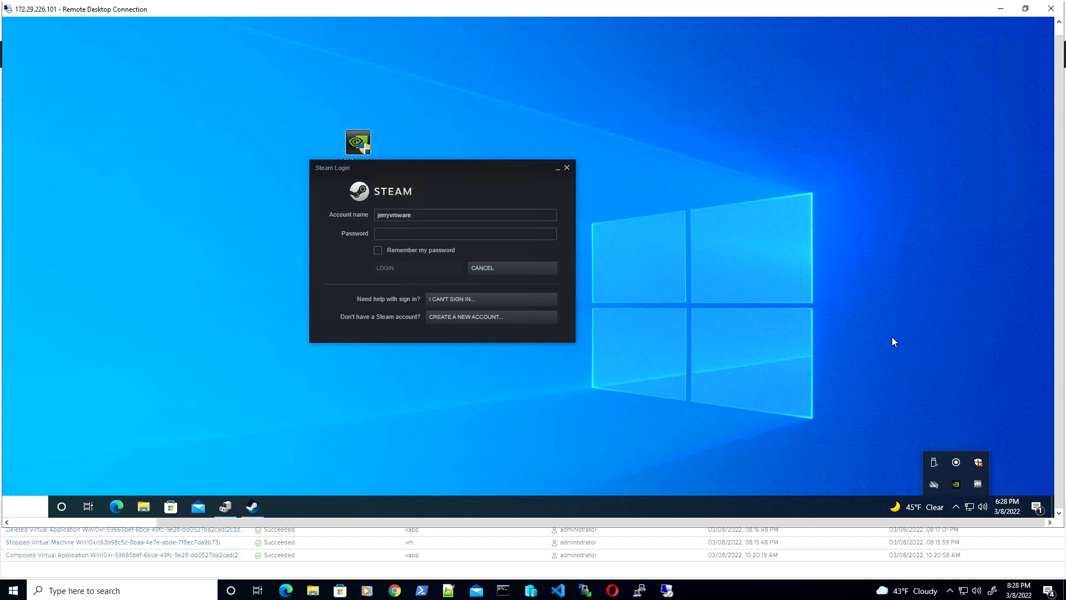
left_click_drag(1057, 196, 1062, 166)
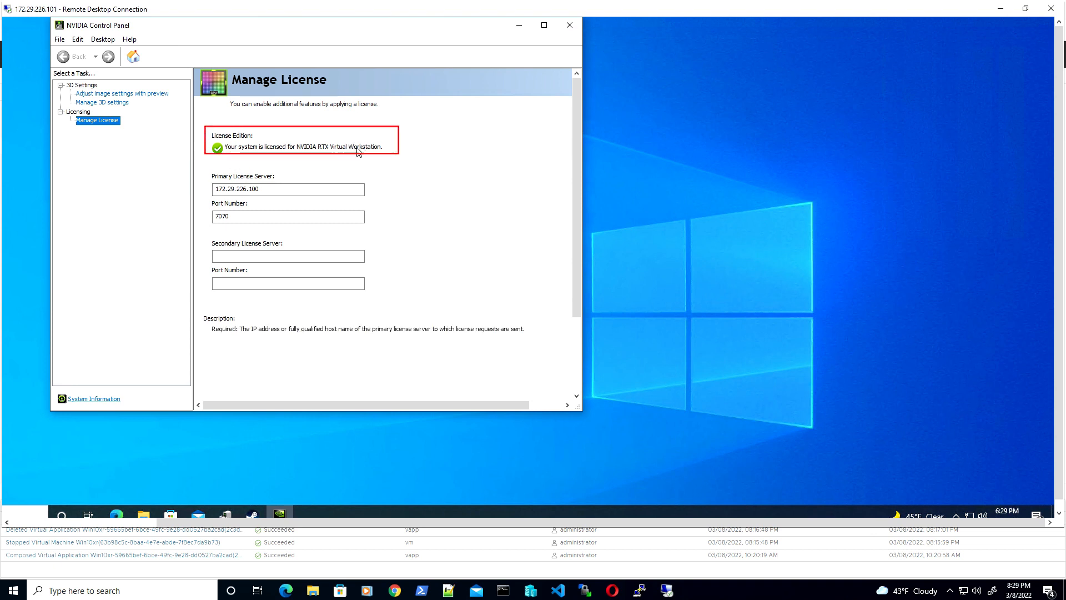
left_click(570, 26)
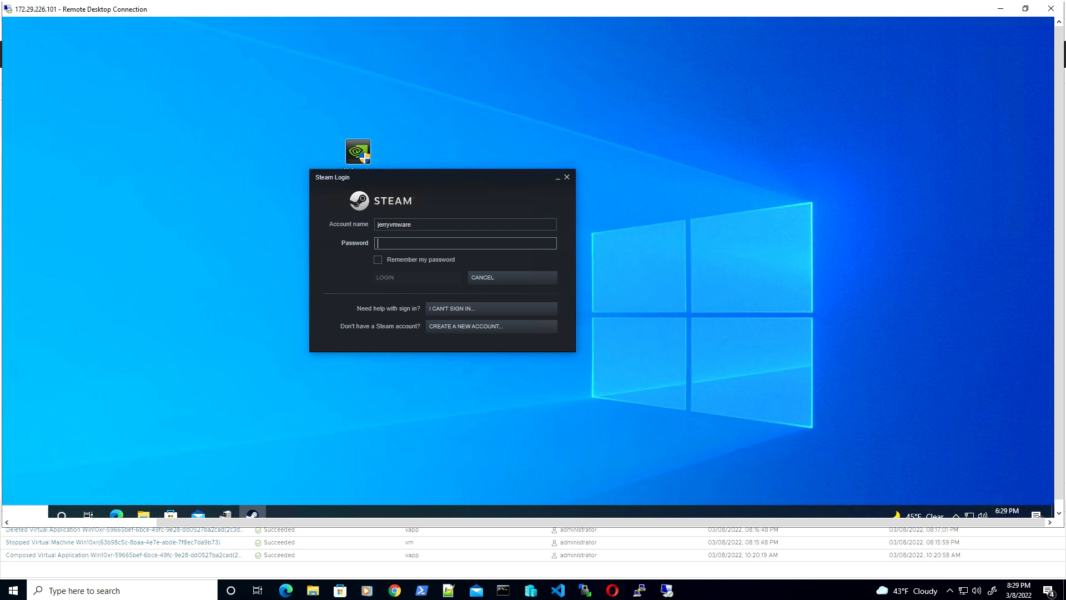
Log in to Steam on the remote desktop with the account password
key("ctrl+v")
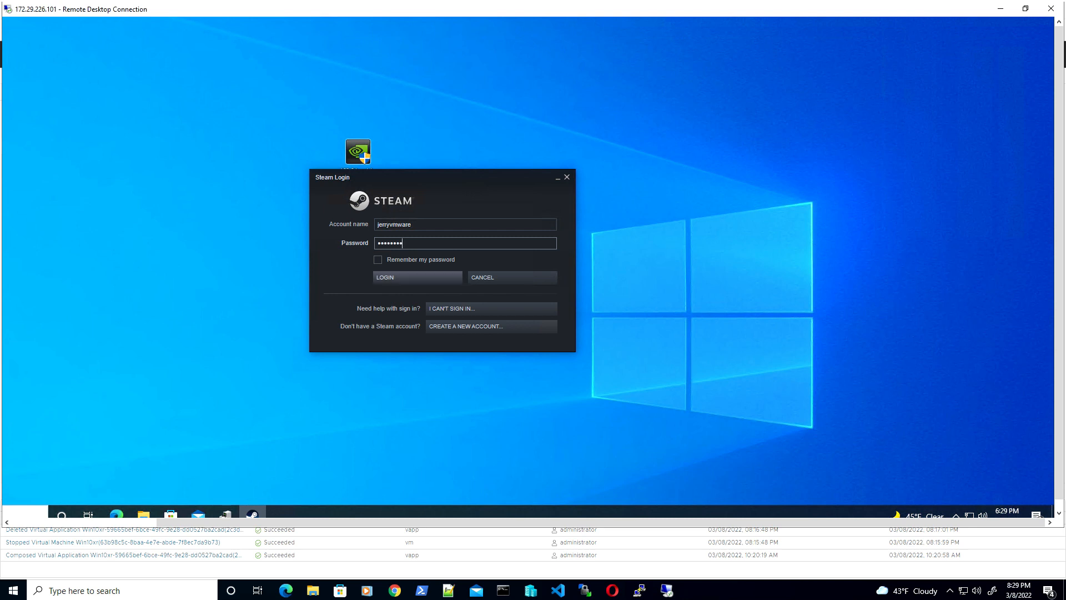
type("••••")
left_click(380, 281)
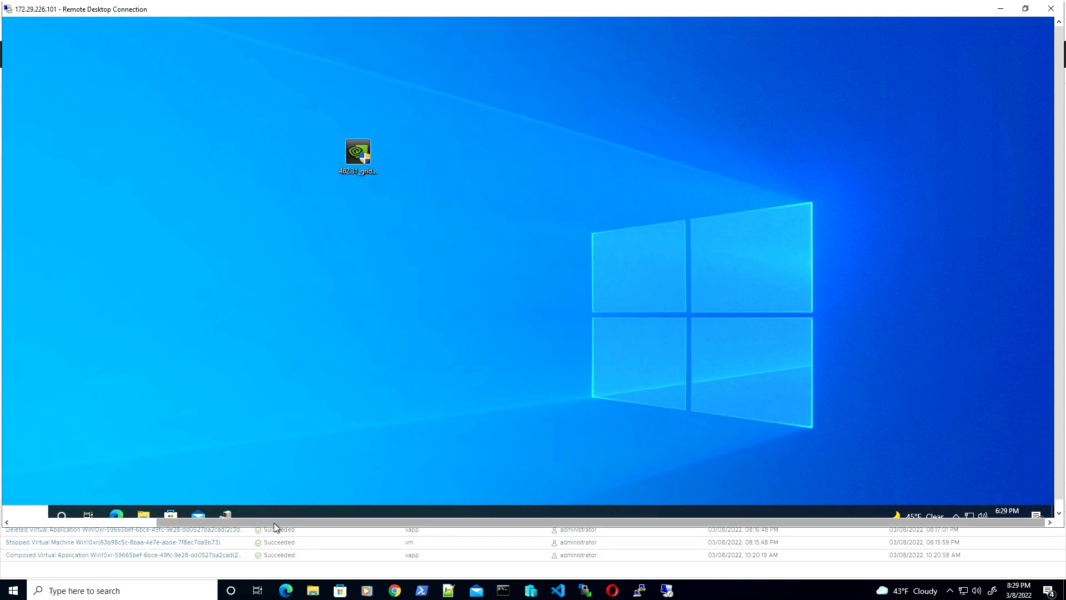
left_click_drag(275, 522, 103, 521)
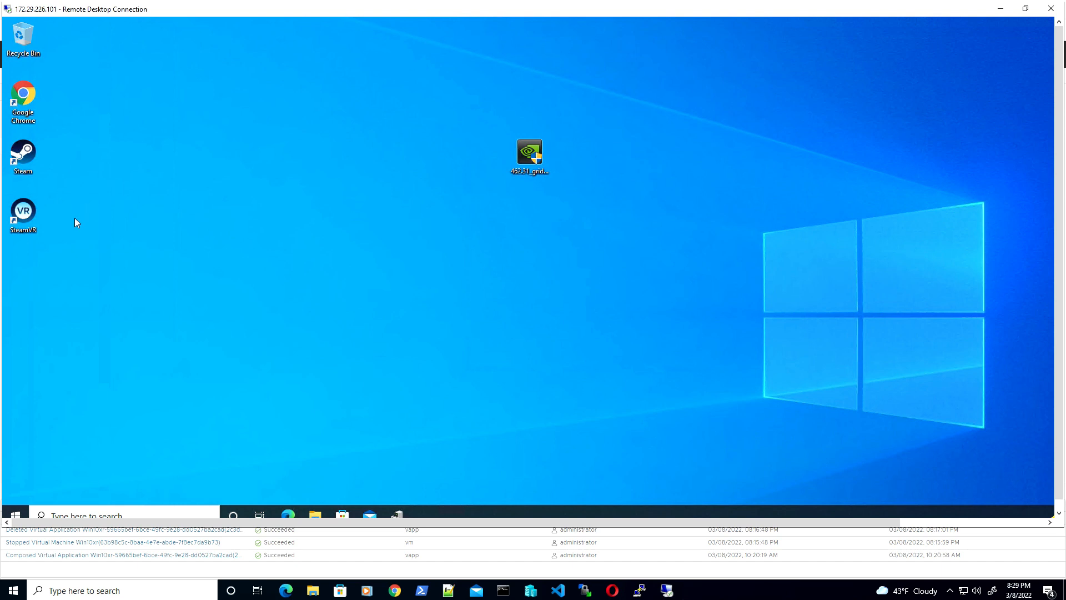
Start SteamVR 1.21.11 from the desktop icon, then minimize the Remote Desktop window
double_click(28, 215)
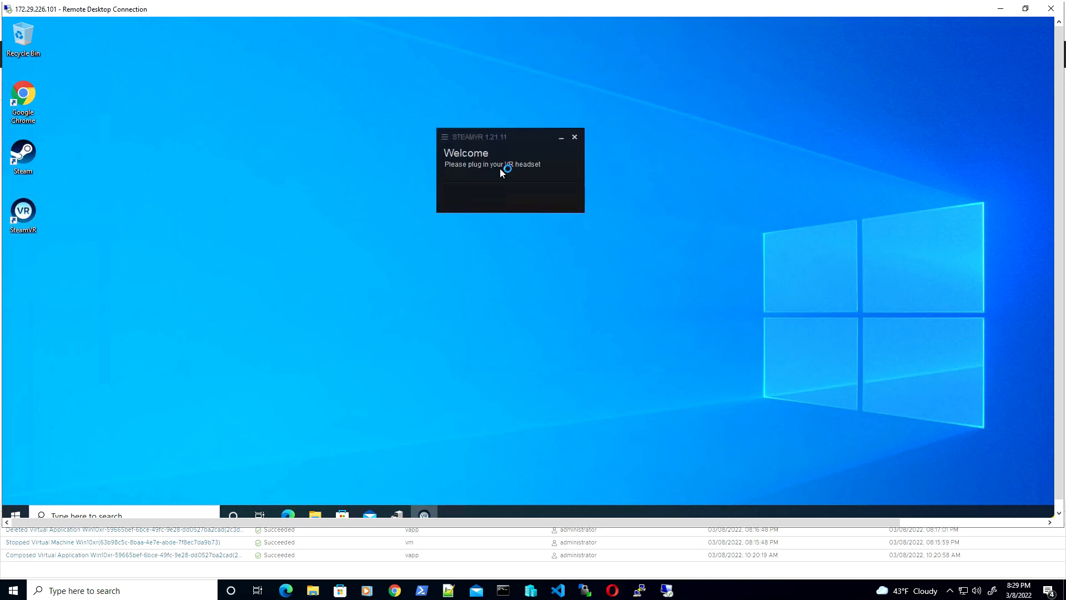
left_click(484, 137)
left_click(678, 190)
left_click(1059, 453)
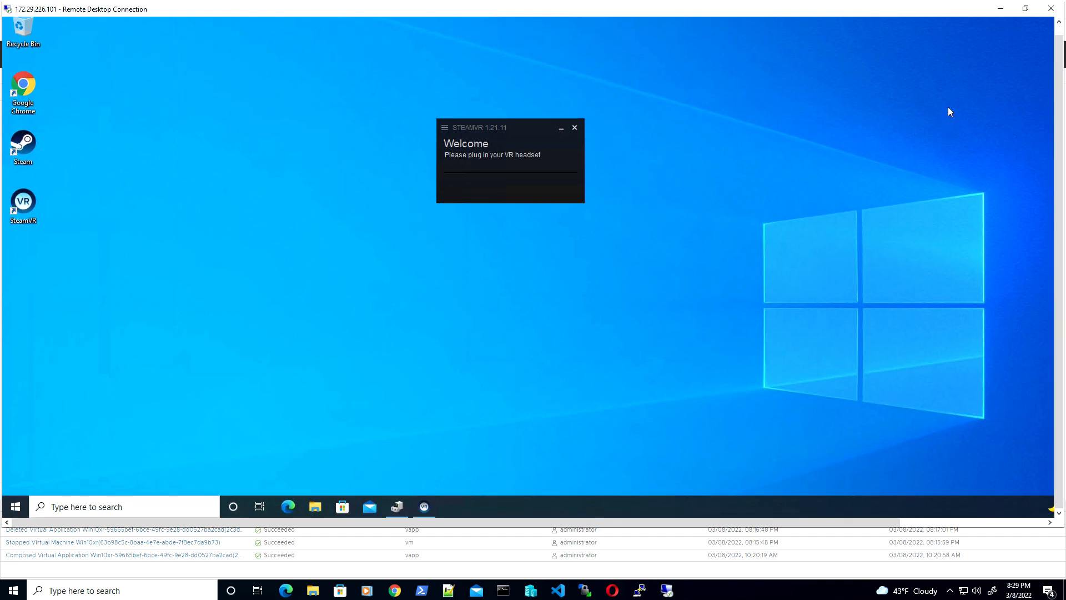
left_click(1000, 9)
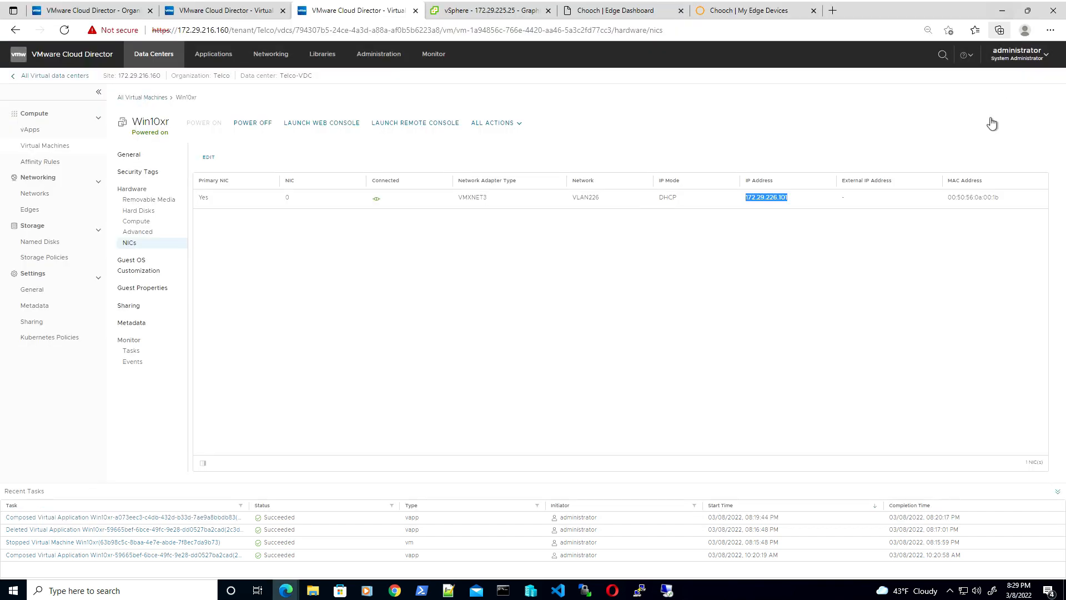
Show the Retail-VDC-org Virtual Machines list with Chooch powered on and Ubuntu powered off
left_click(780, 330)
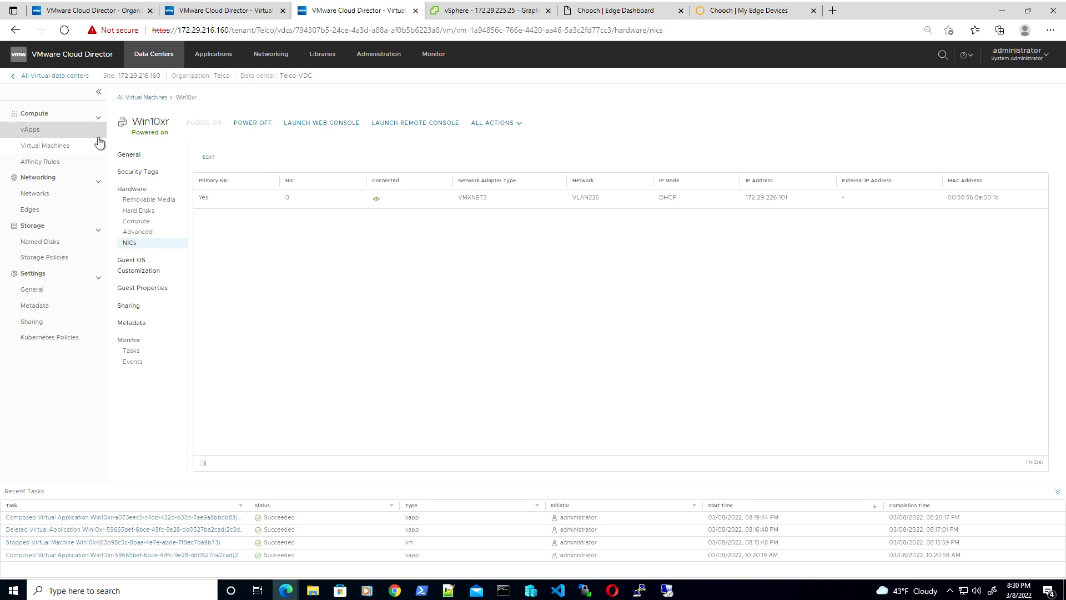
left_click(68, 144)
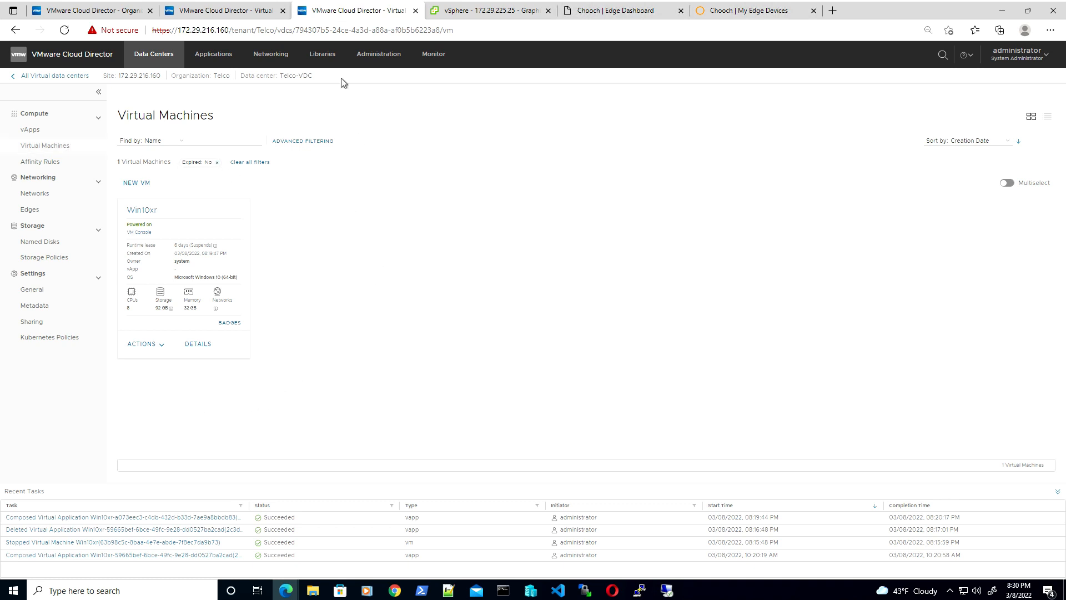
left_click(263, 15)
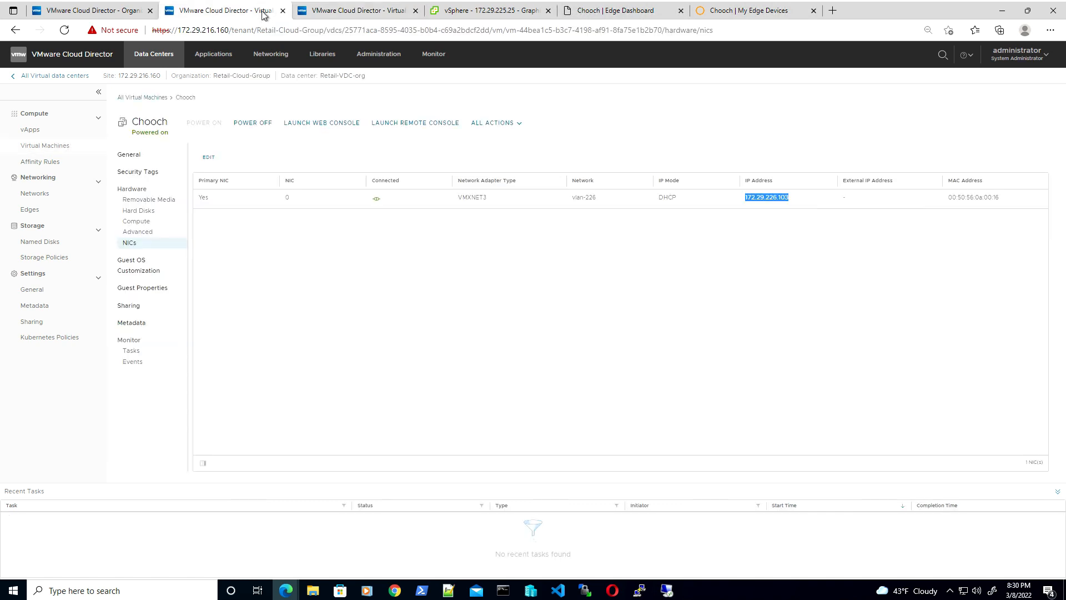
left_click(53, 149)
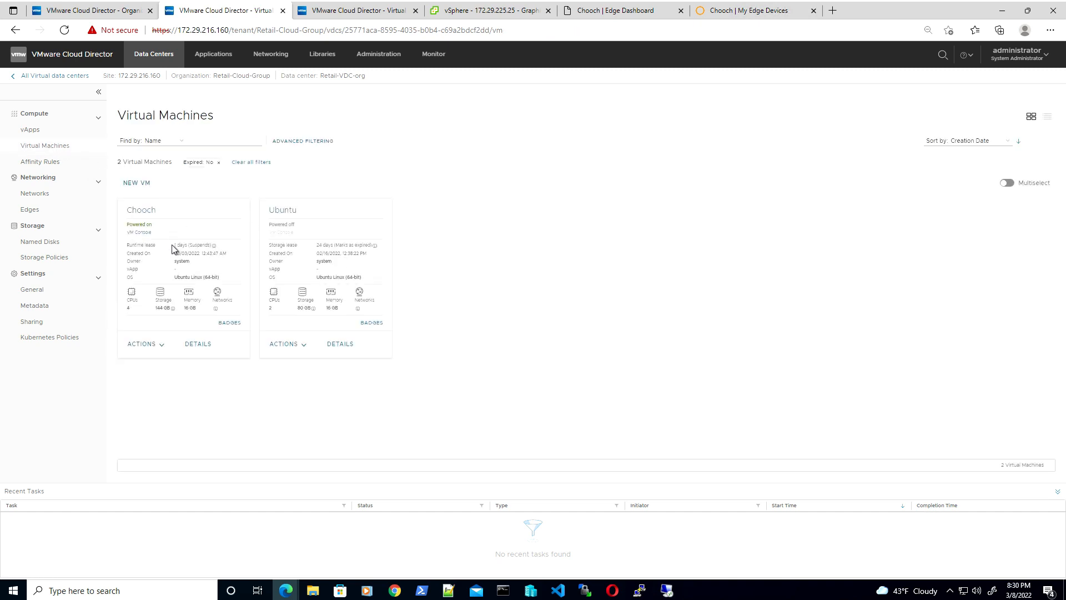